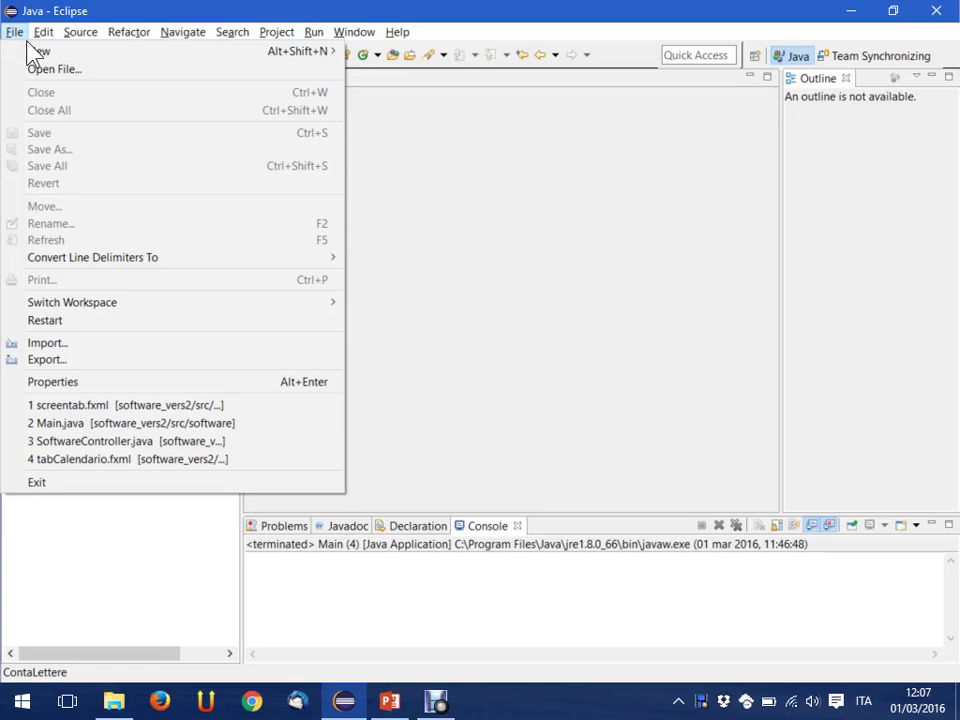
Restore the maximized IDE window to a floating size, then reposition and widen it to fill most of the desktop
double_click(110, 9)
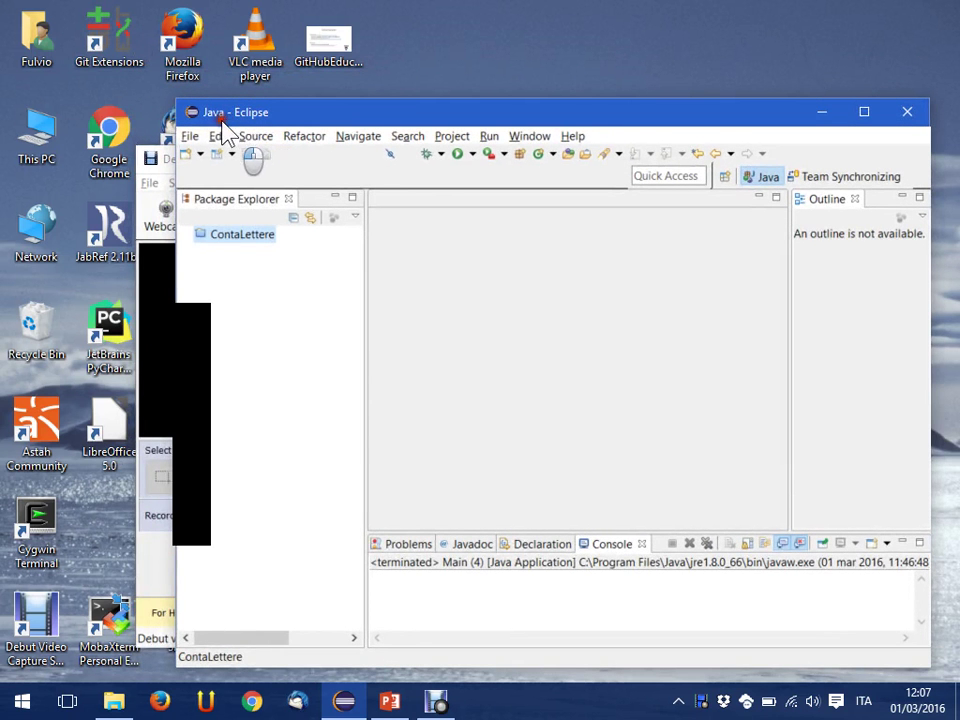
drag(178, 101, 74, 6)
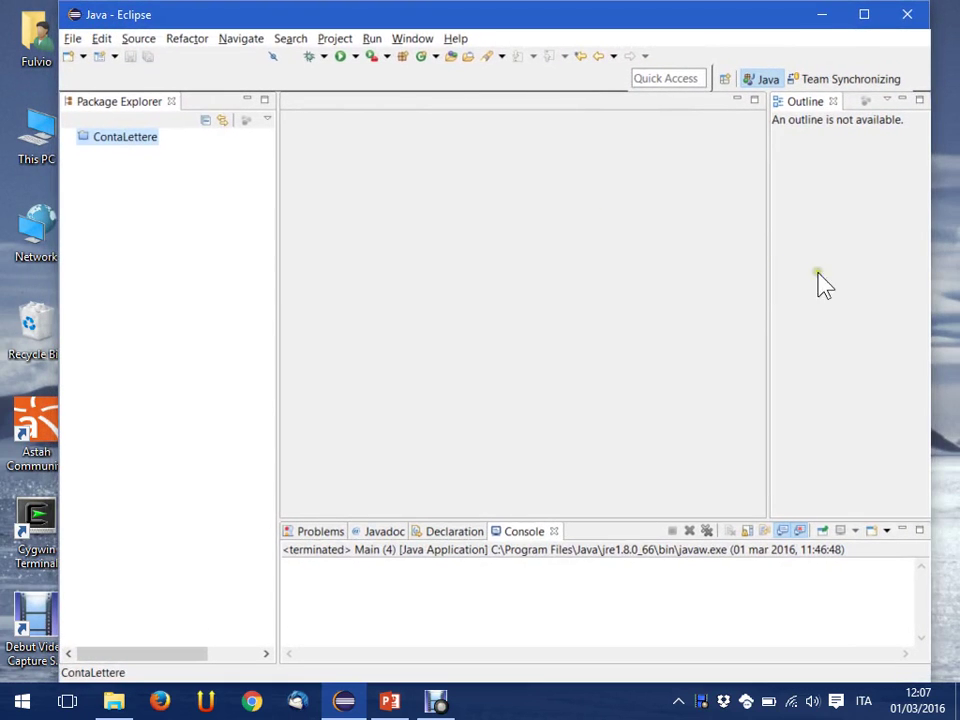
drag(930, 227, 955, 227)
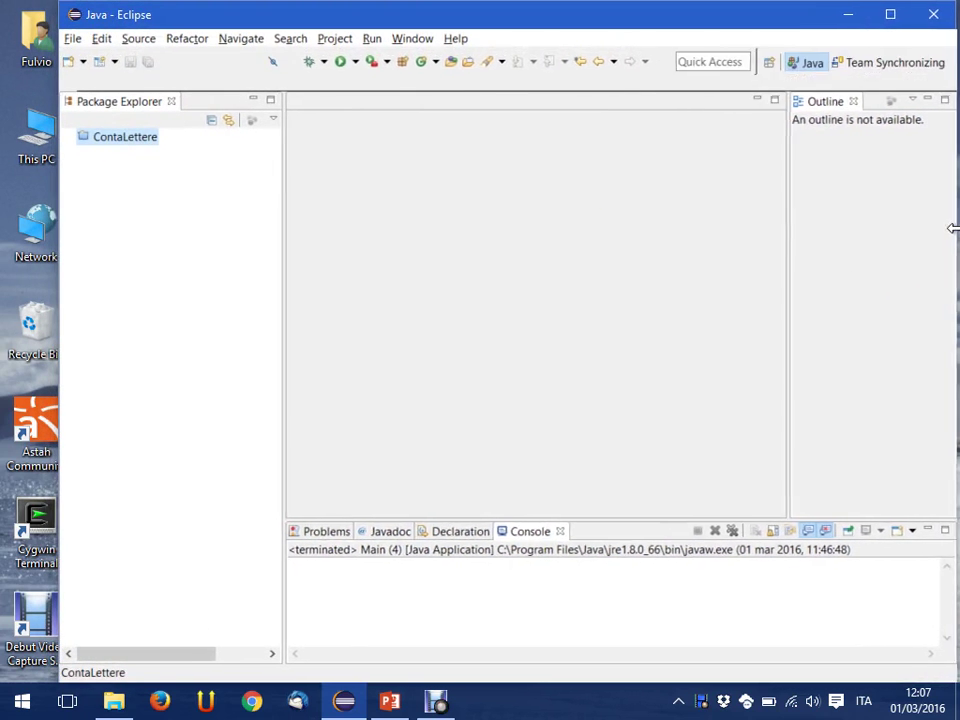
Start a new project with the JavaFX Project wizard
click(70, 39)
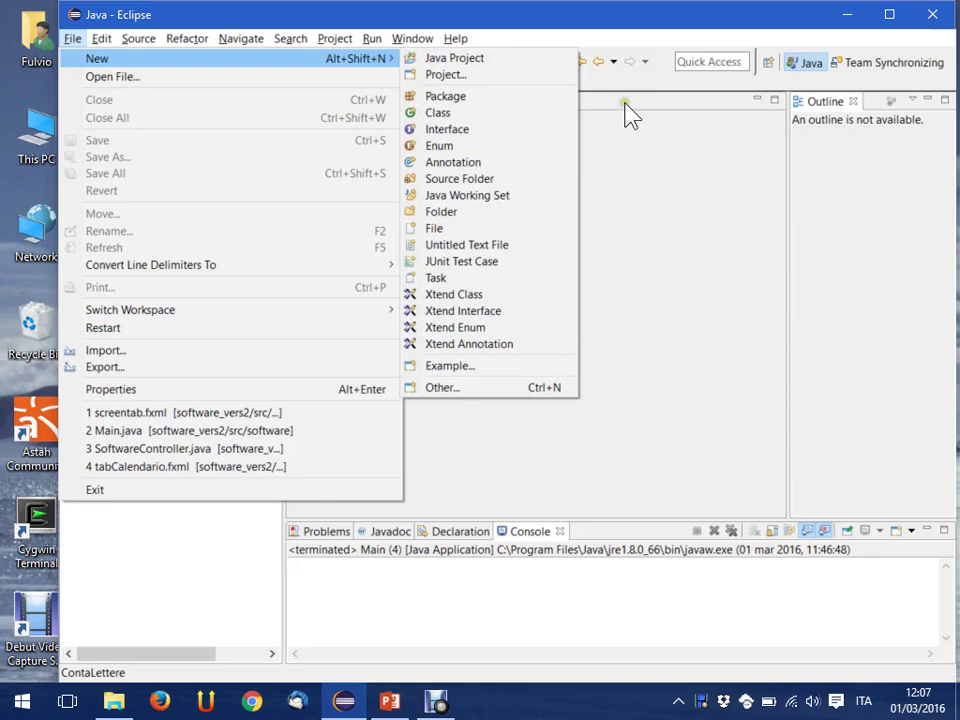
click(555, 77)
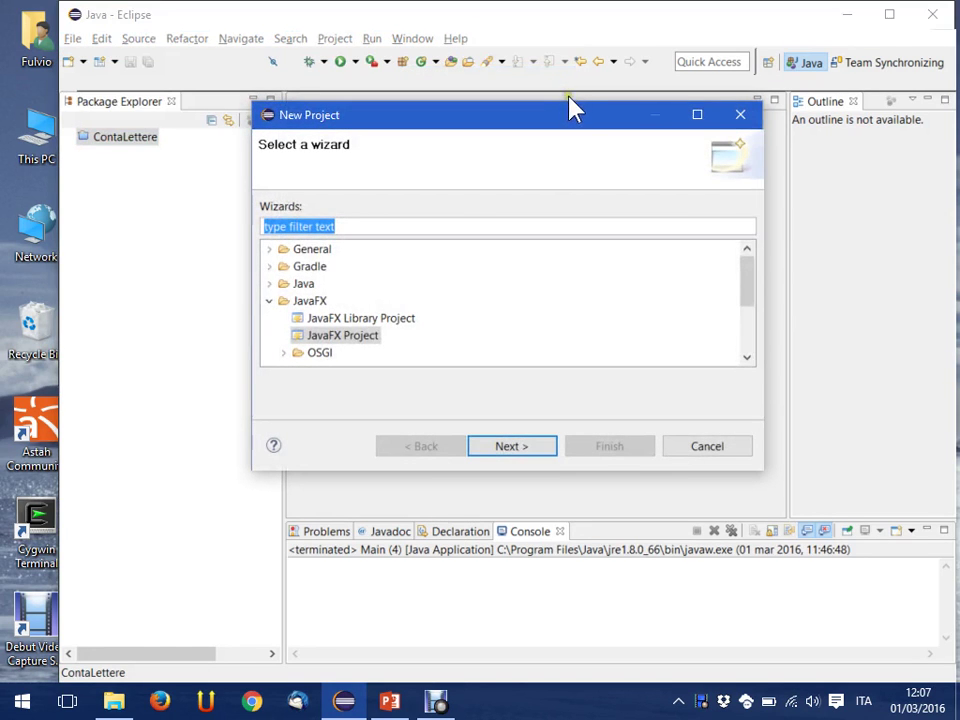
drag(747, 281, 745, 288)
click(294, 283)
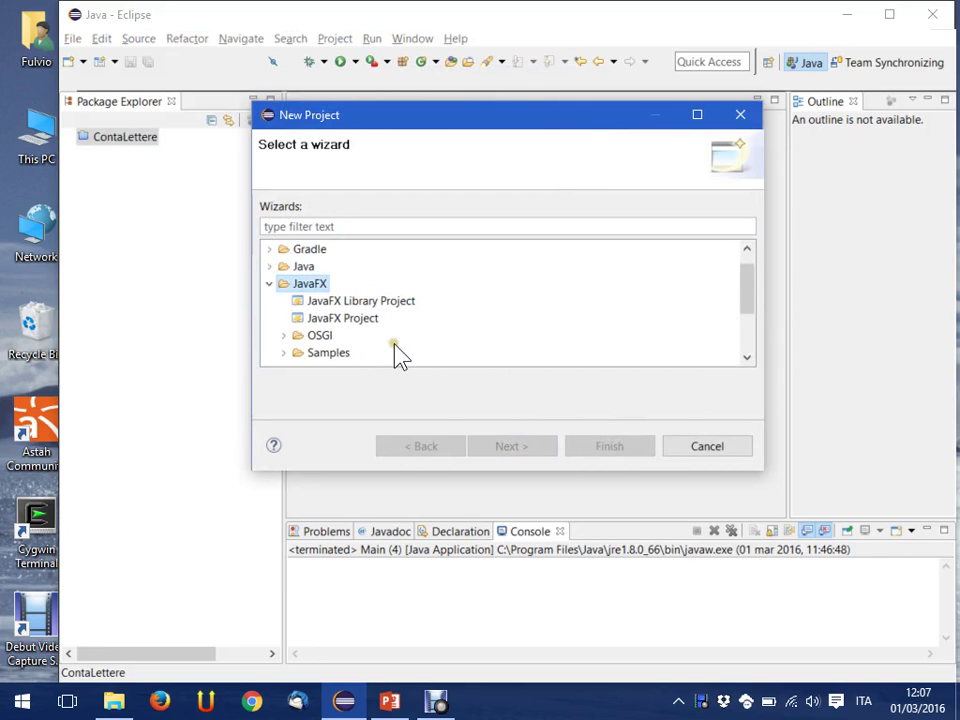
scroll(394, 345, down, 2)
scroll(405, 349, up, 2)
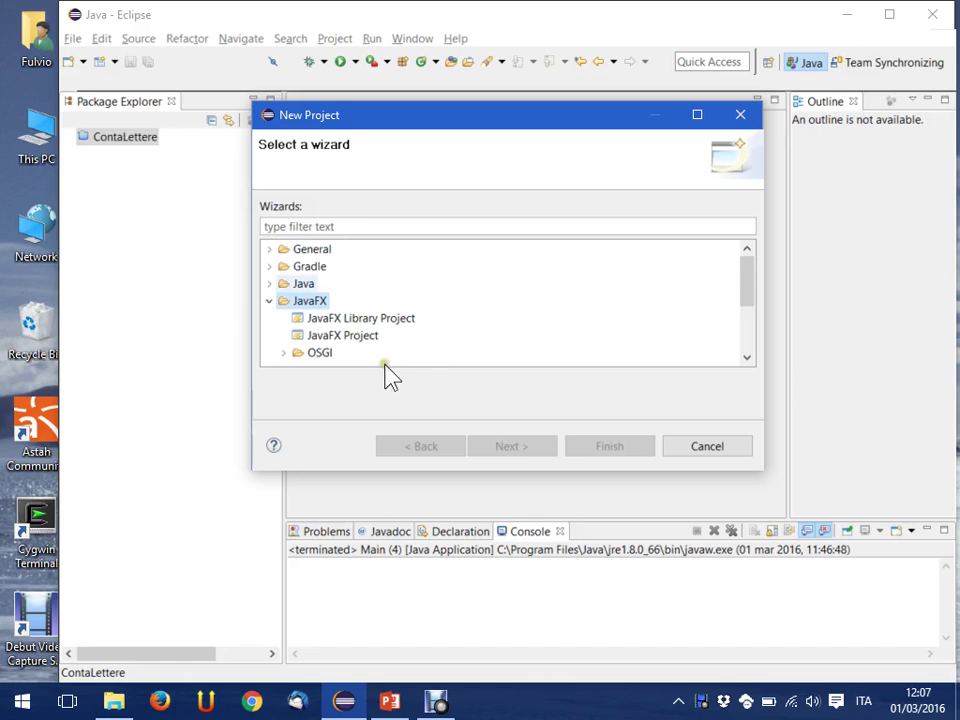
click(360, 336)
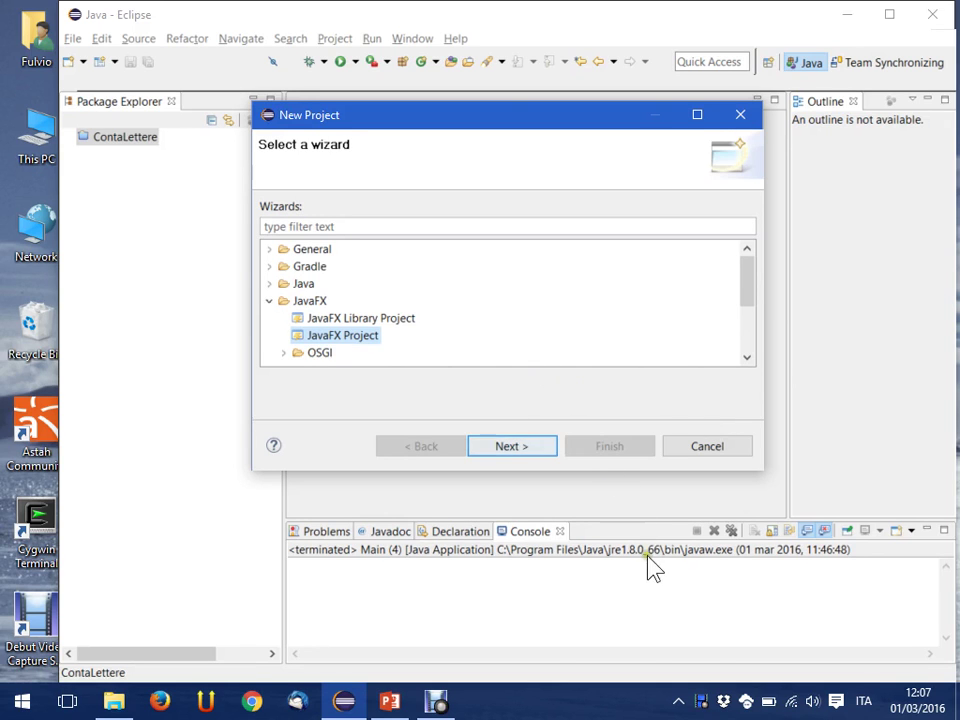
key(Return)
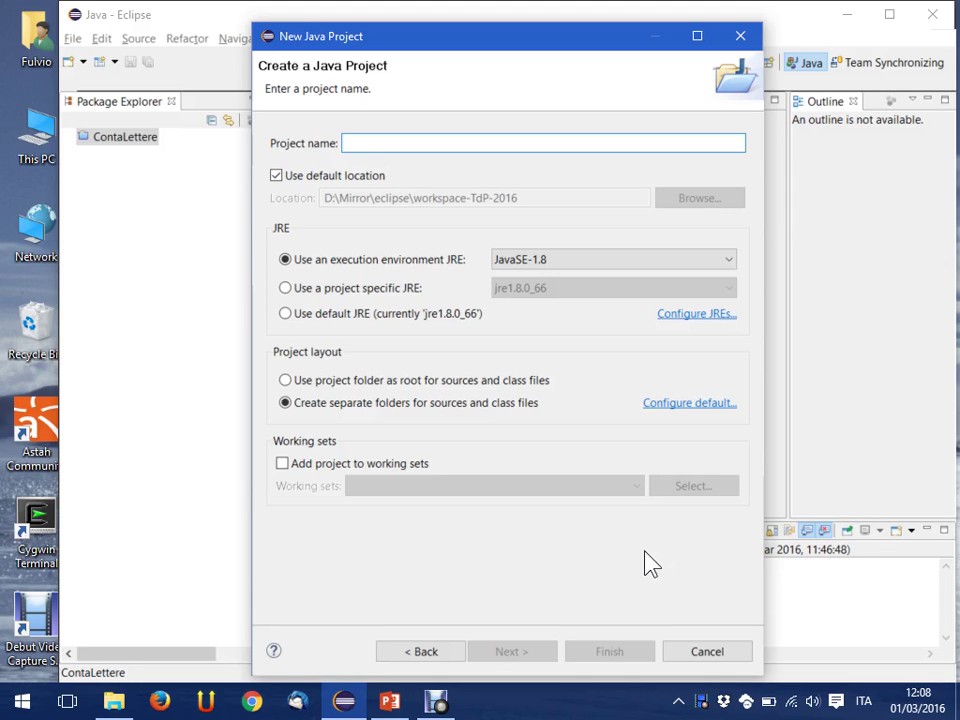
Name the project EsContaLettere and proceed through the Java build settings to the application options, keeping the defaults
text(EsConta)
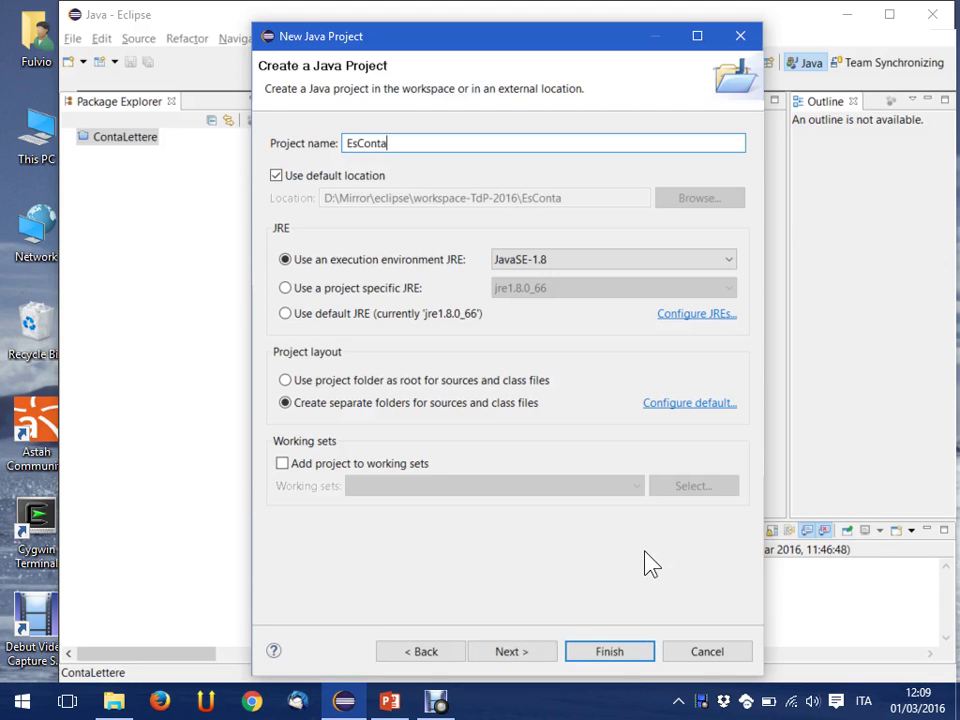
text(Lettere)
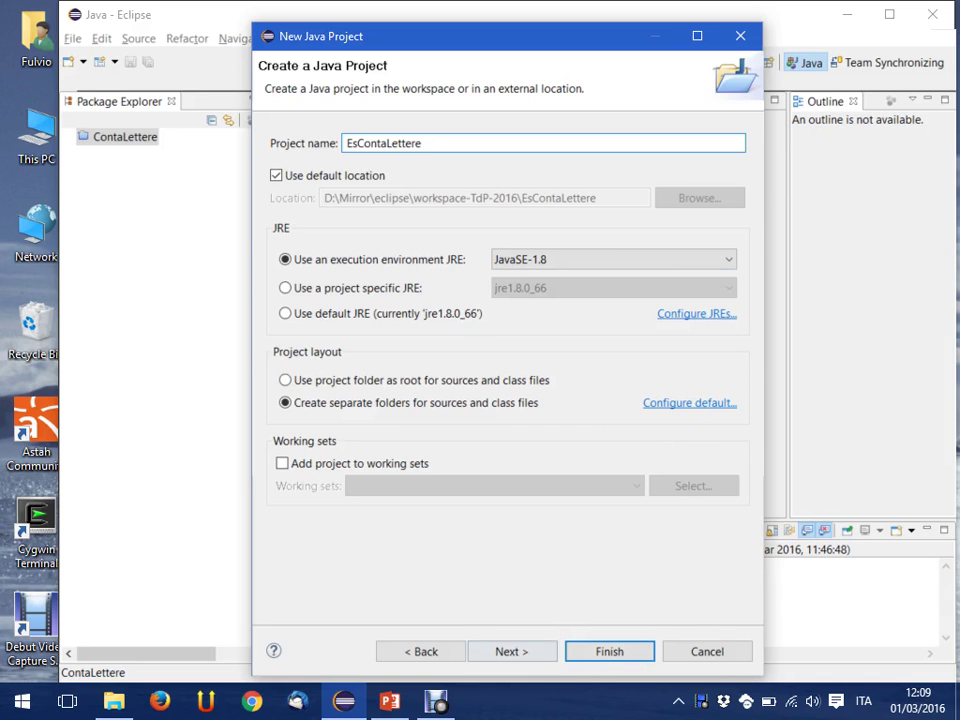
click(511, 651)
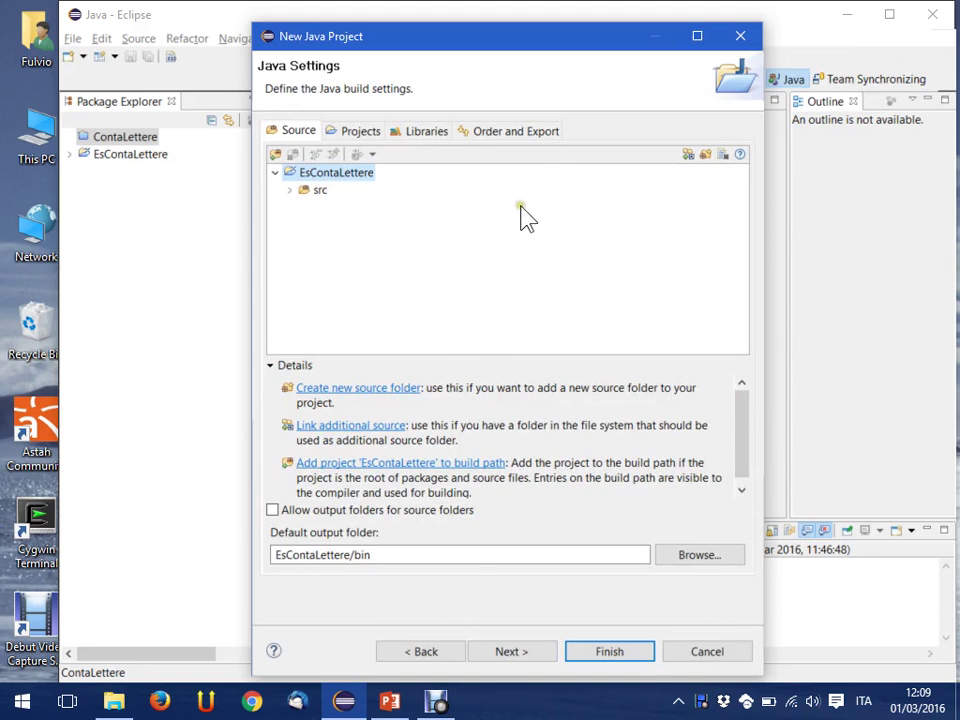
click(426, 131)
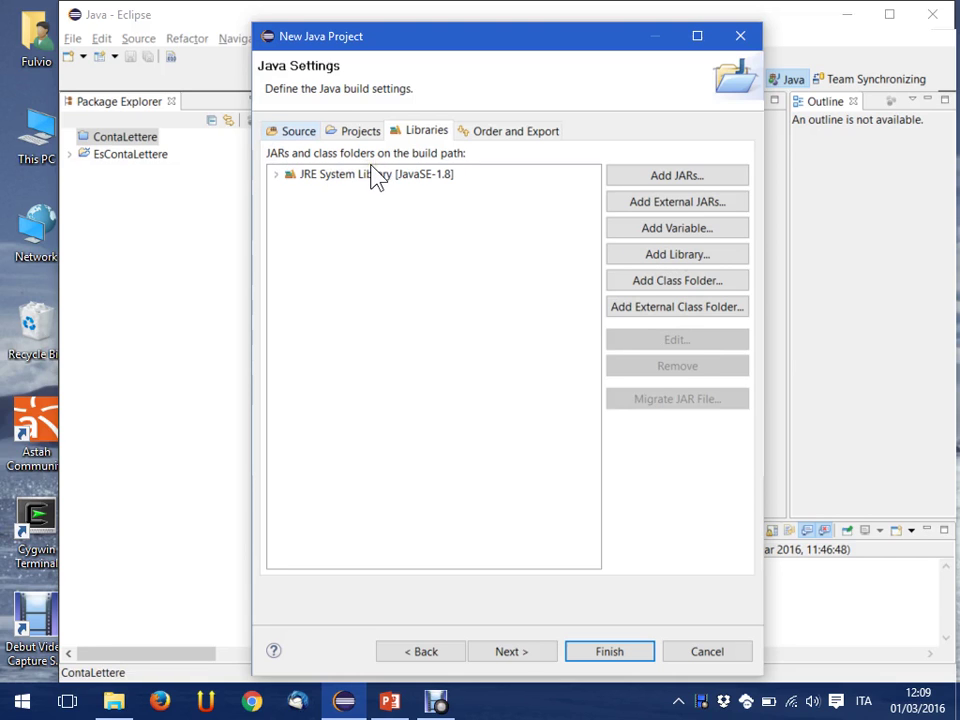
click(298, 131)
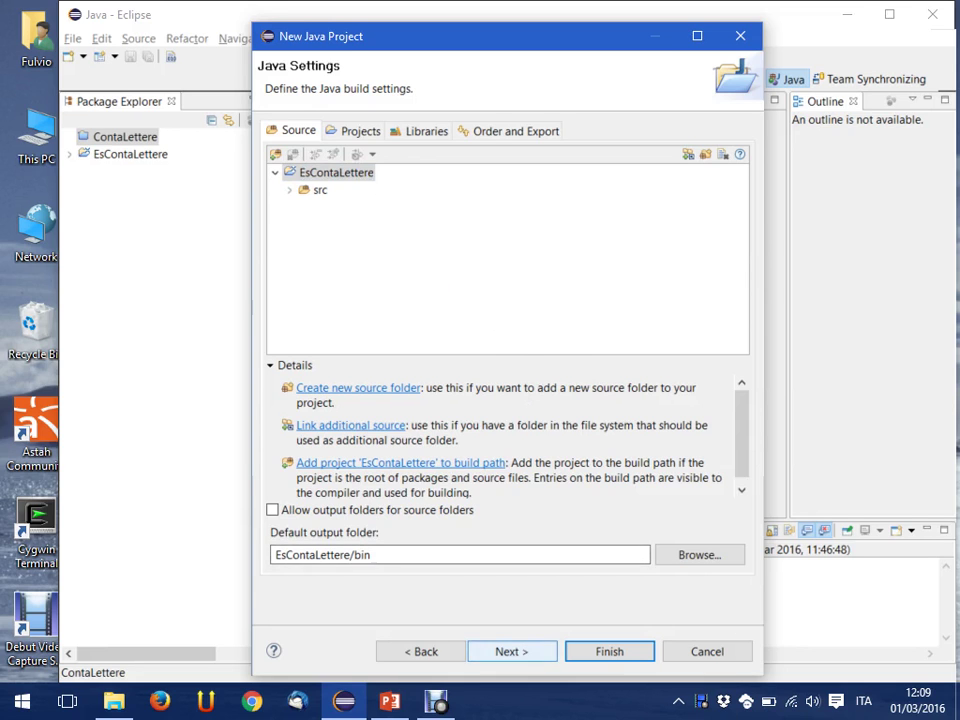
click(511, 651)
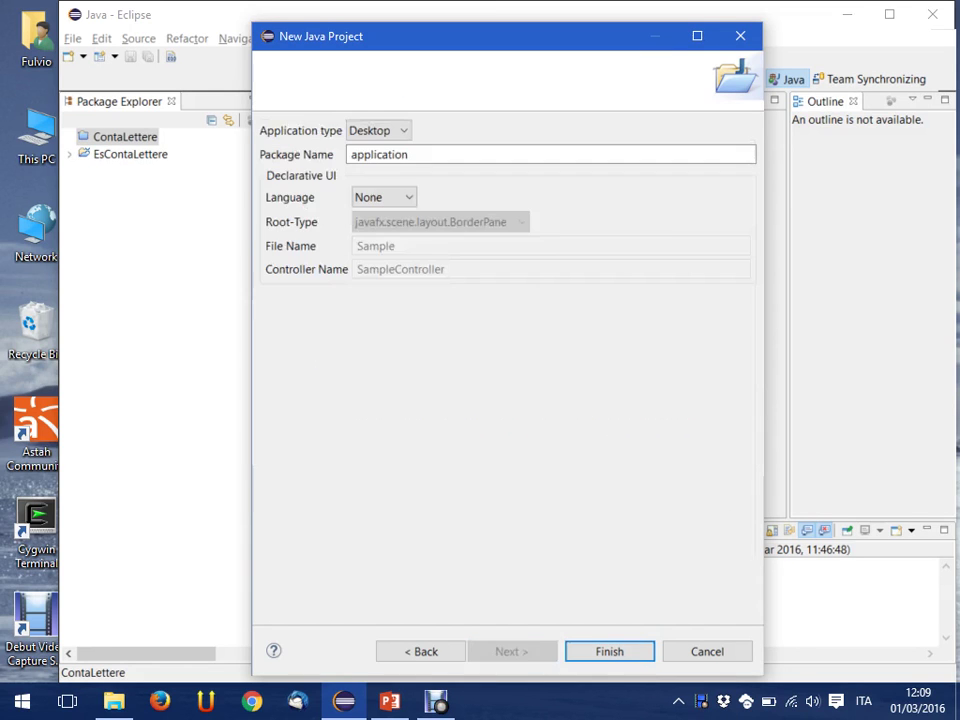
Set the package name of the desktop application to it.polito.tdp.contalettere
drag(553, 42, 550, 22)
drag(690, 38, 692, 39)
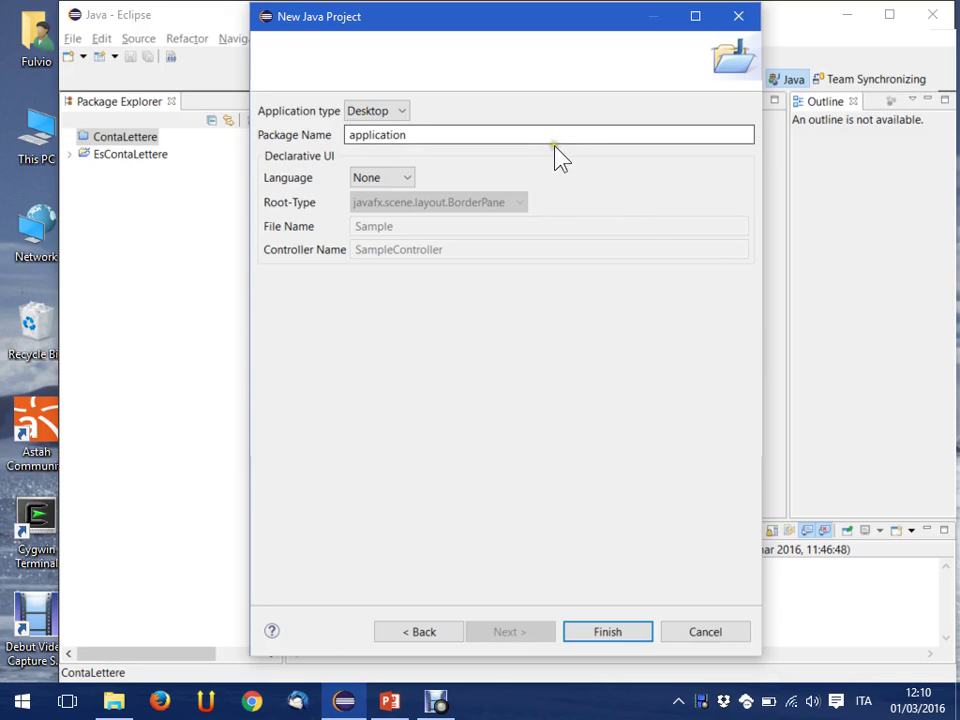
click(507, 137)
click(578, 131)
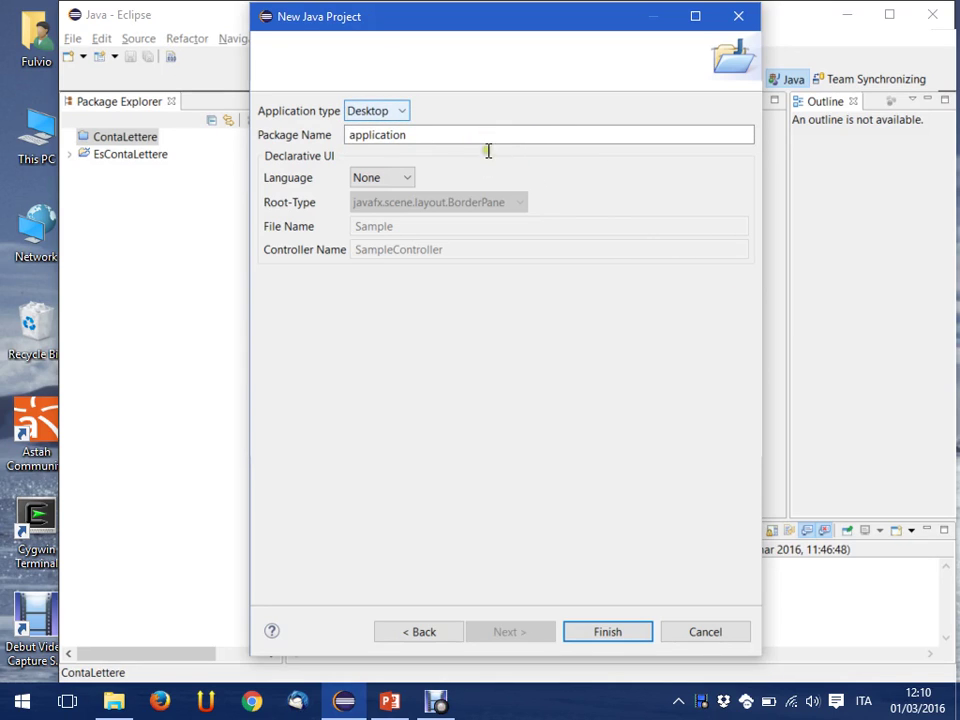
click(492, 148)
click(579, 133)
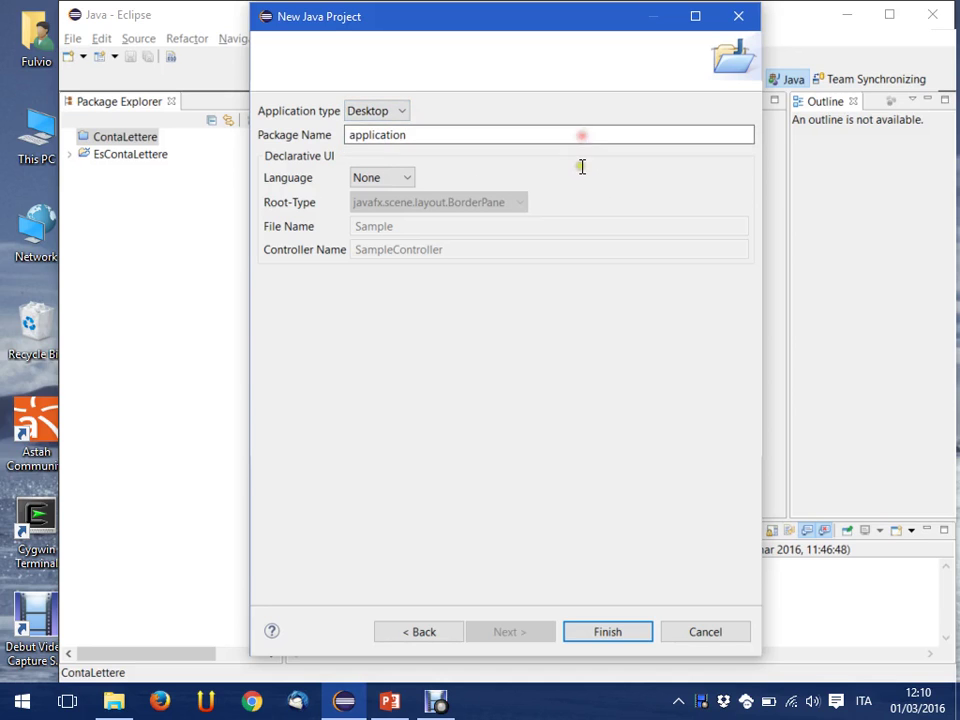
double_click(576, 174)
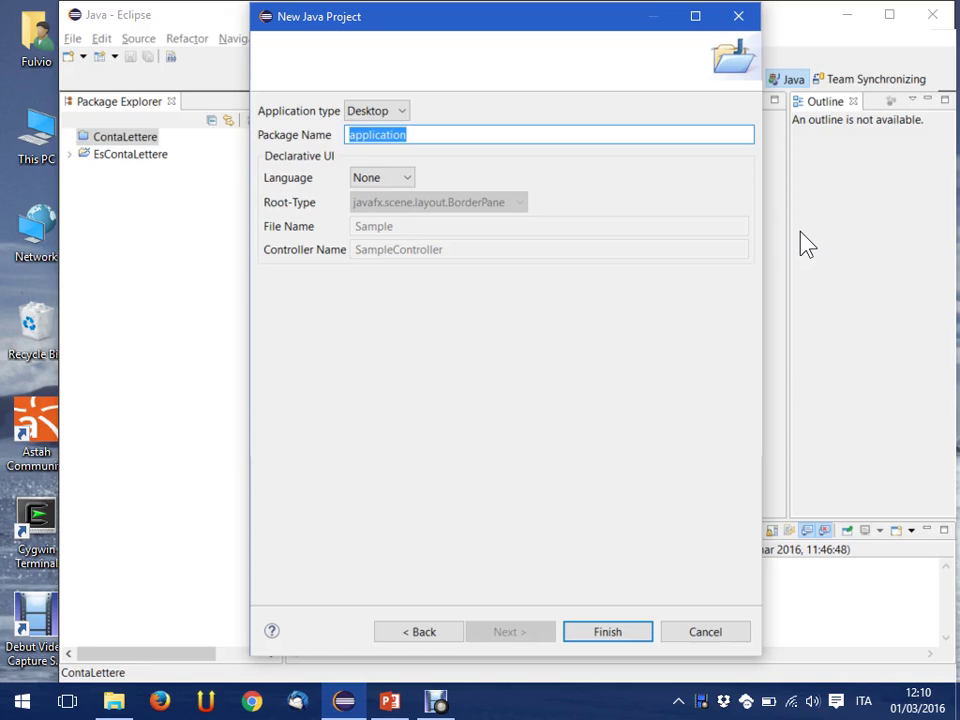
text(it)
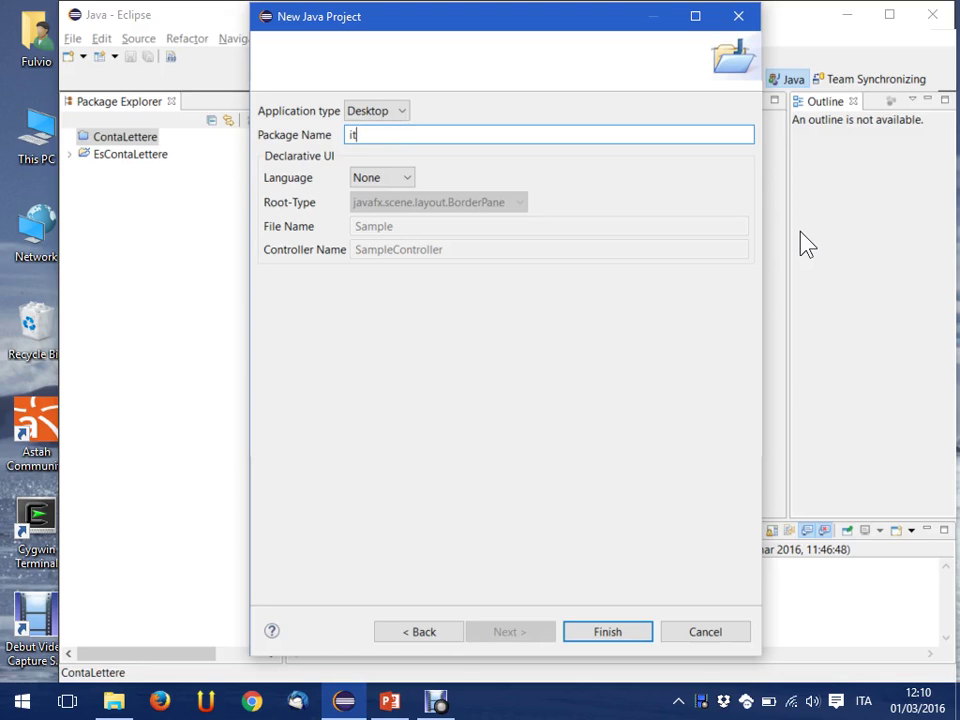
text(.polito.tdp.)
text(contalettere)
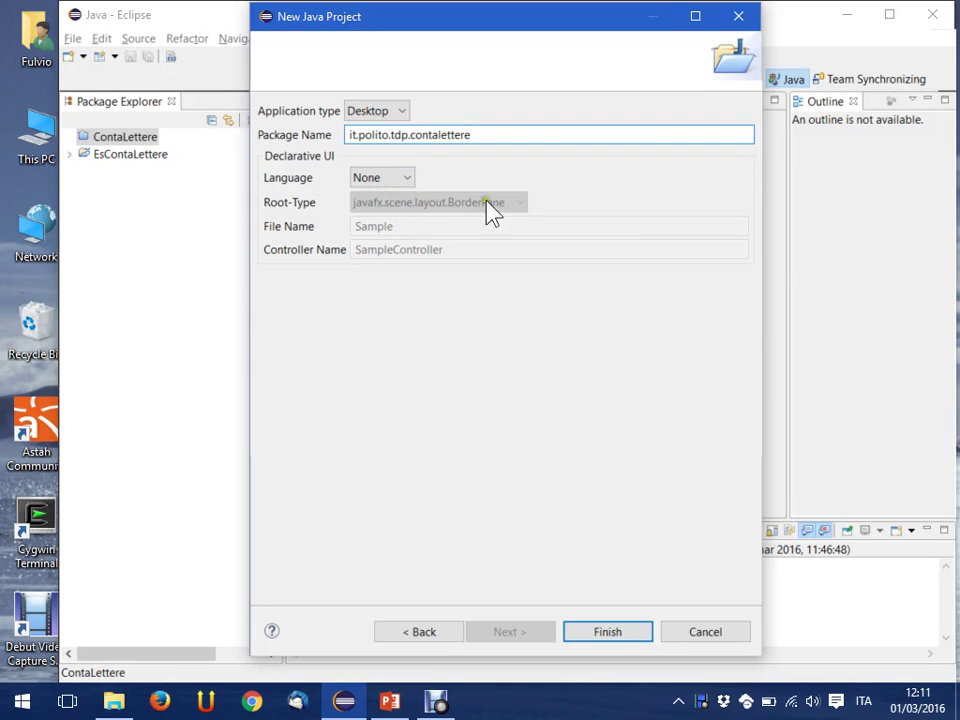
Set the declarative UI language to FXML, keeping javafx.scene.layout.BorderPane as the root type
click(405, 177)
key(Down)
key(Down)
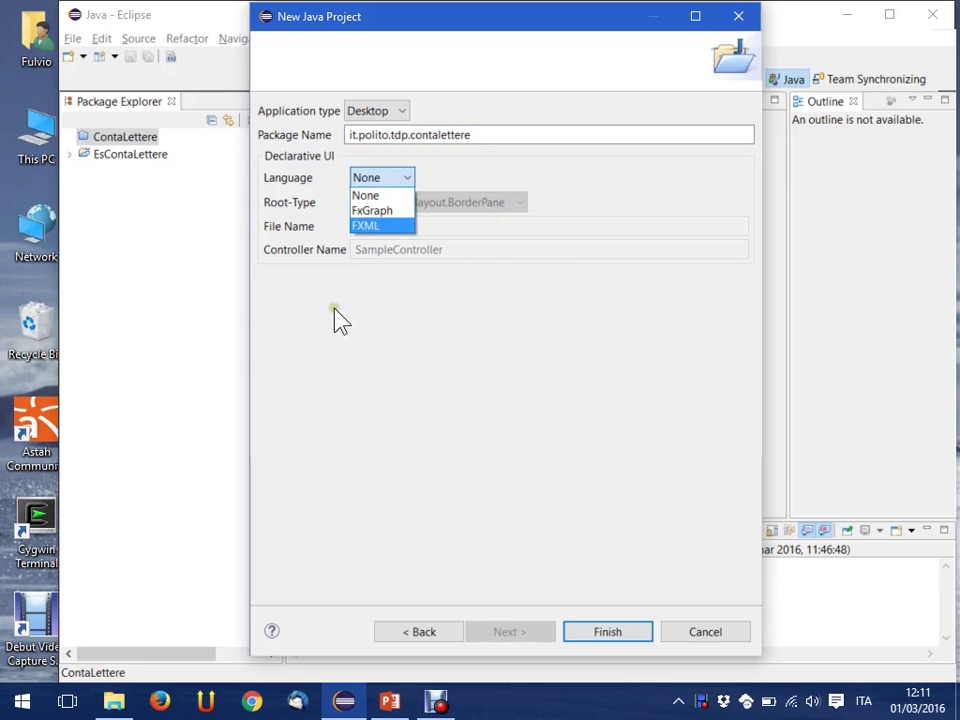
click(489, 280)
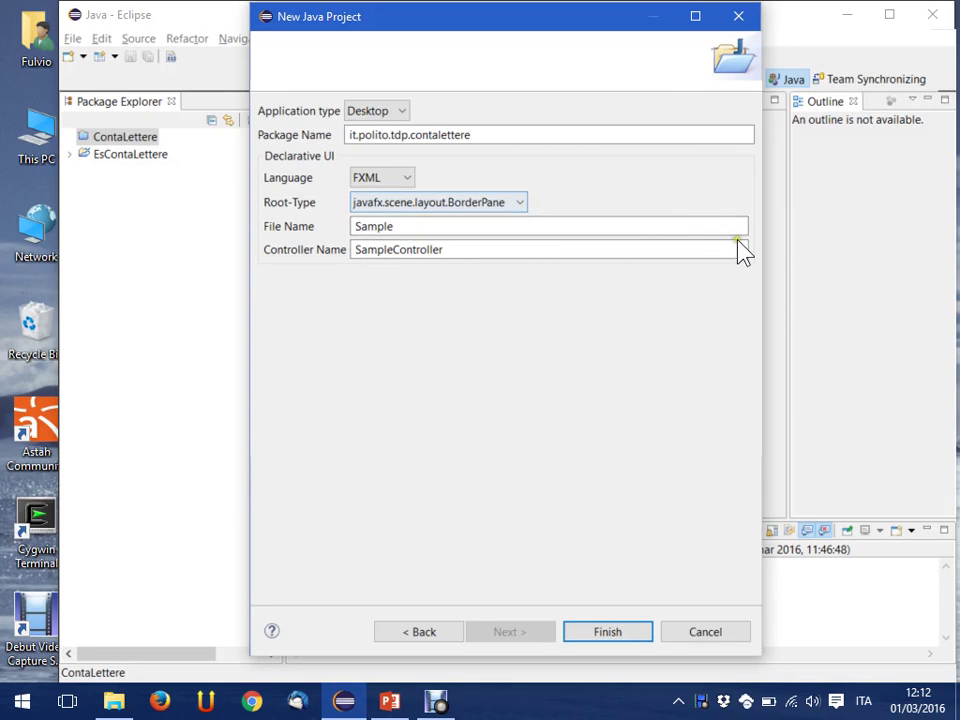
Set the FXML file name to ContaLettere
click(641, 272)
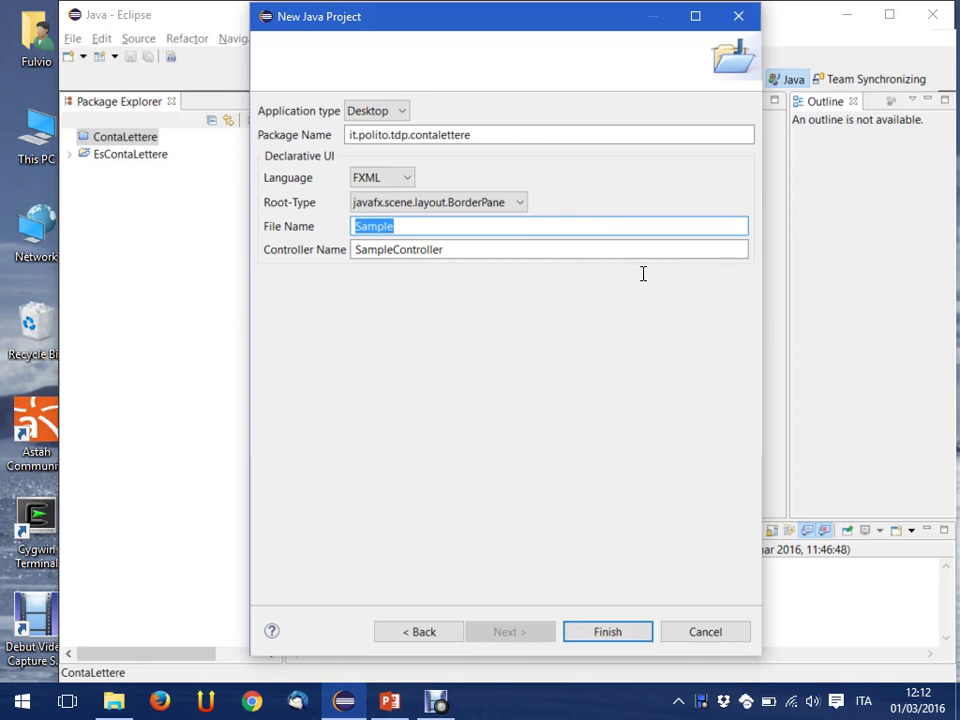
text(COnta)
key(BackSpace)
key(BackSpace)
key(BackSpace)
key(BackSpace)
text(ontaLette)
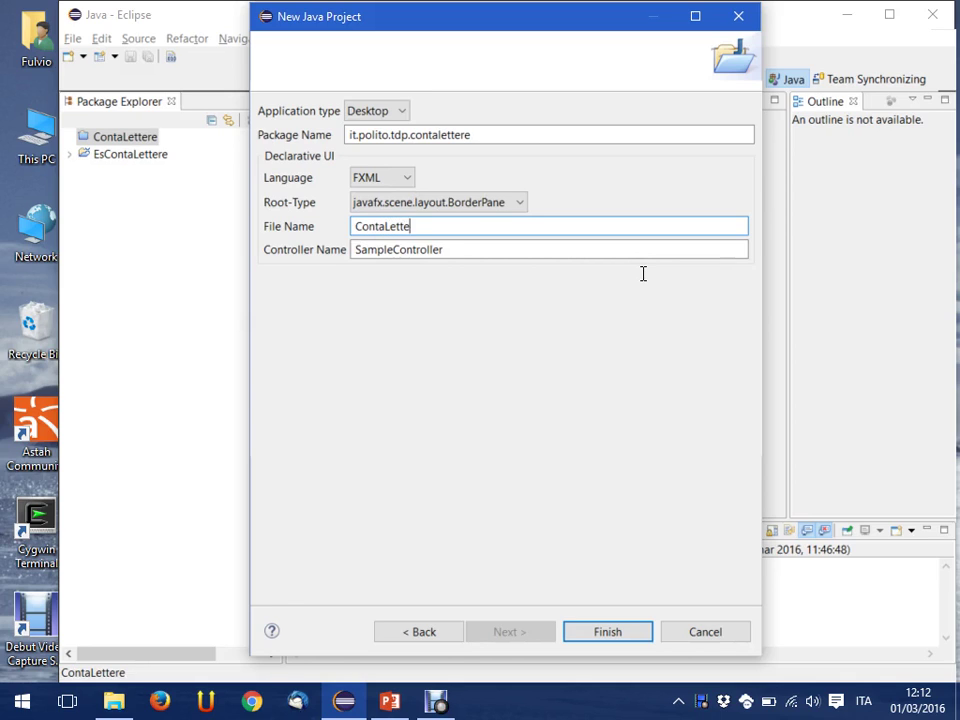
text(re)
Replace the Sample prefix of the controller name so that it reads ContaLettereController
key(Tab)
key(shift+Right)
key(shift+Right)
key(shift+Right)
key(shift+Right)
key(shift+Right)
key(shift+Right)
key(shift+Right)
key(shift+Right)
key(shift+Right)
key(shift+Right)
key(shift+Right)
key(shift+Right)
key(shift+Right)
key(shift+Right)
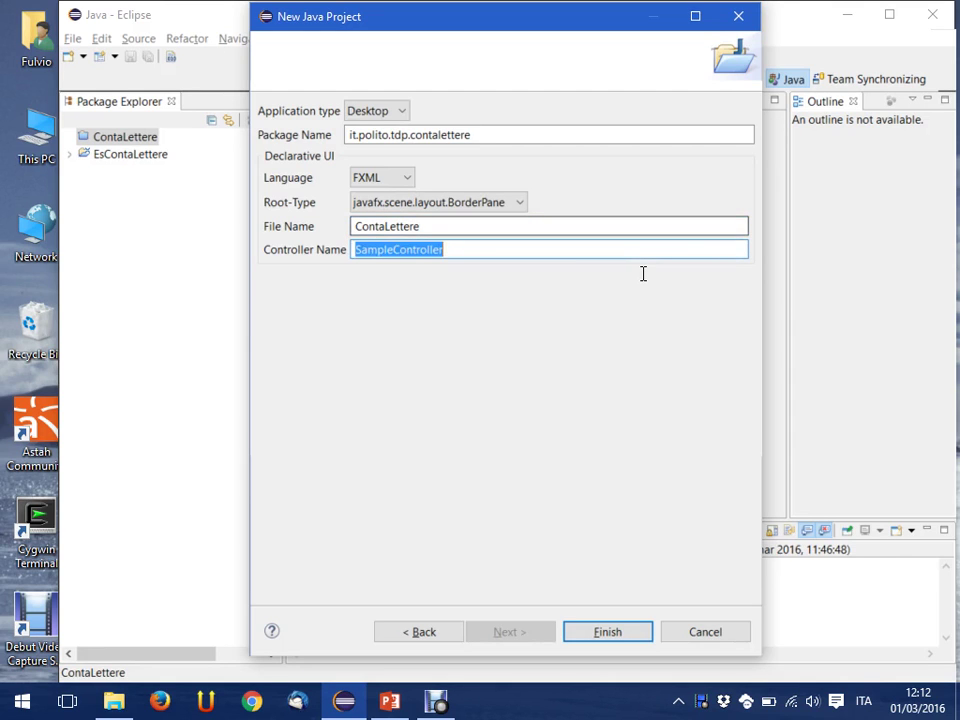
key(shift+Left)
key(shift+Left)
key(shift+Left)
key(shift+Left)
key(shift+Left)
key(shift+Left)
key(shift+Left)
key(shift+Left)
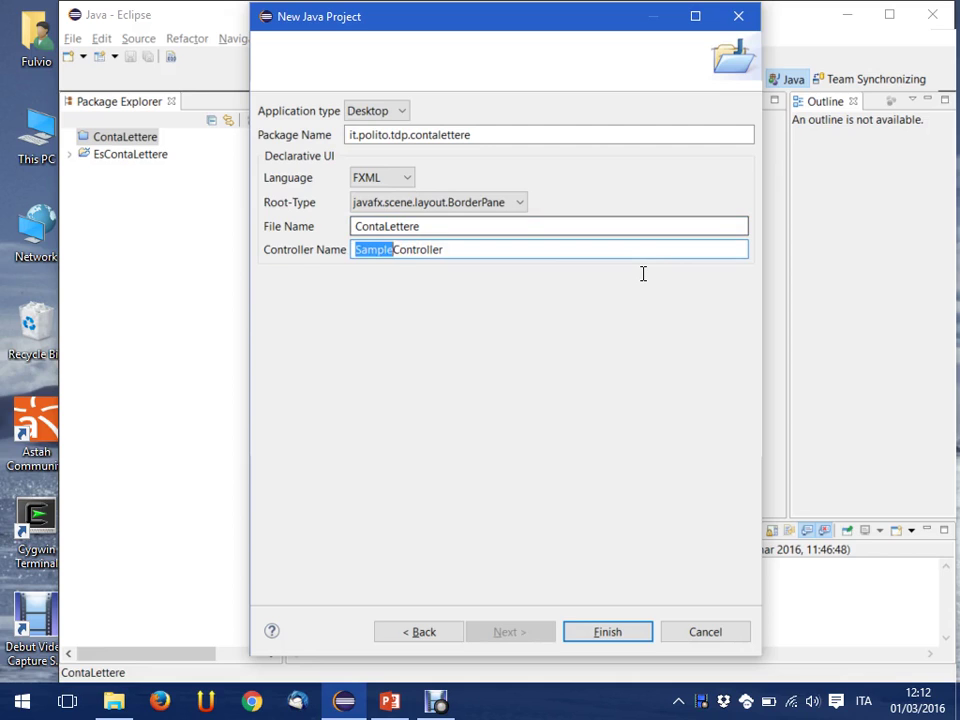
text(ContaLettere)
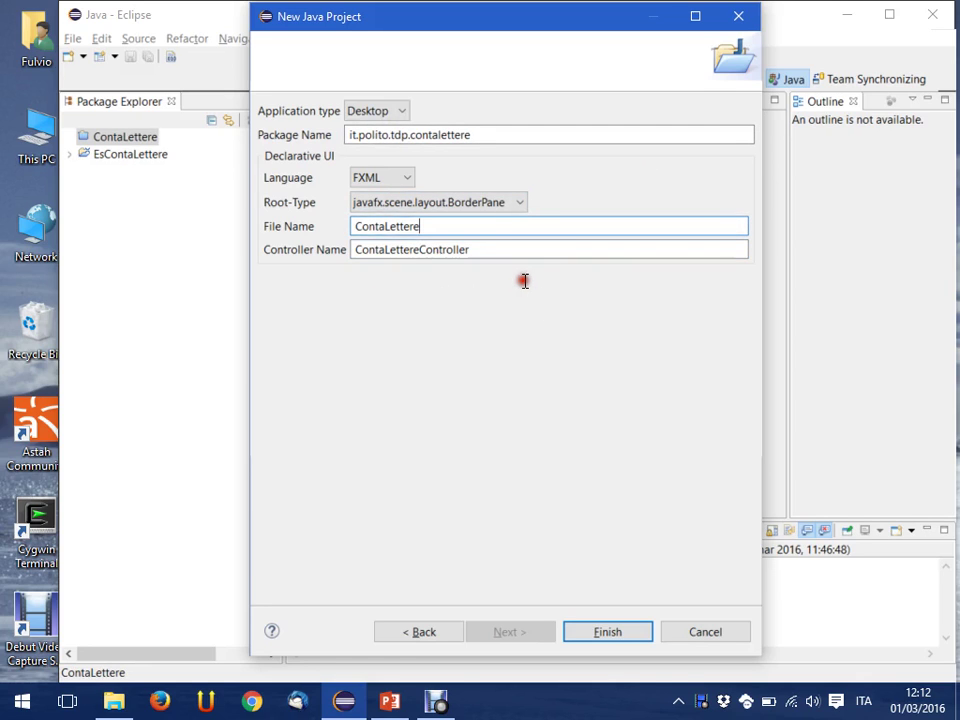
Go over the FXML file and controller names, and finish the wizard to create the project
key(shift+Tab)
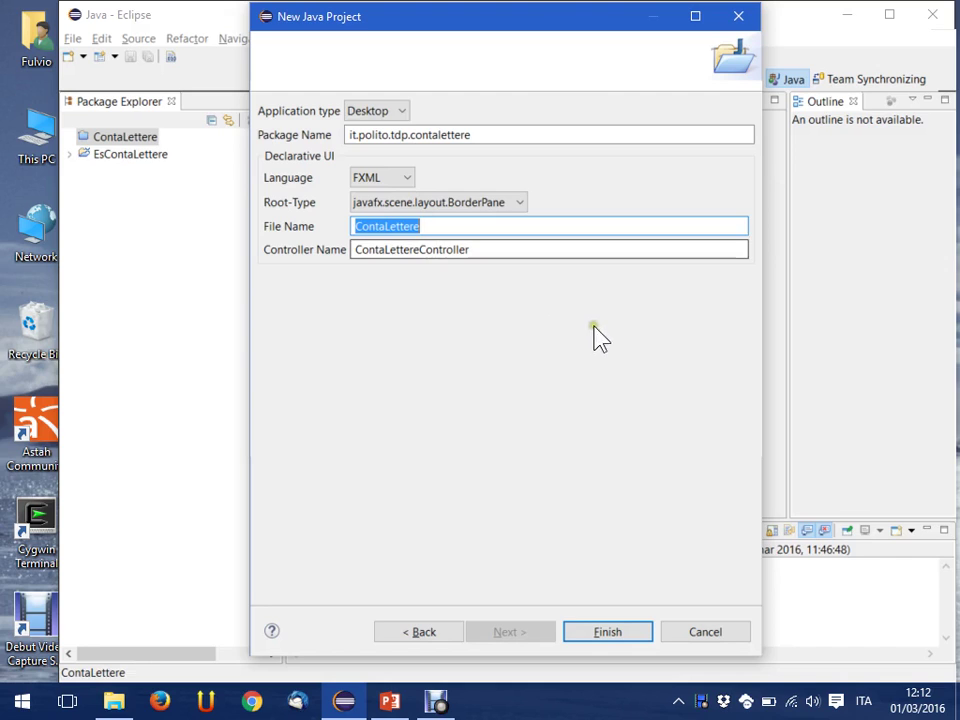
double_click(489, 251)
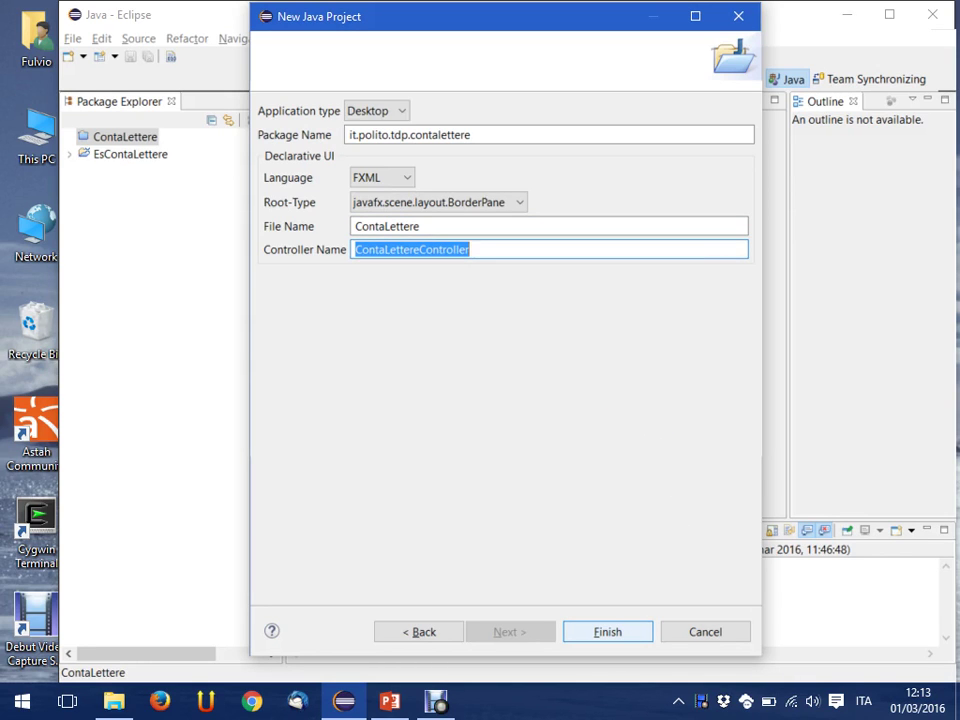
key(Return)
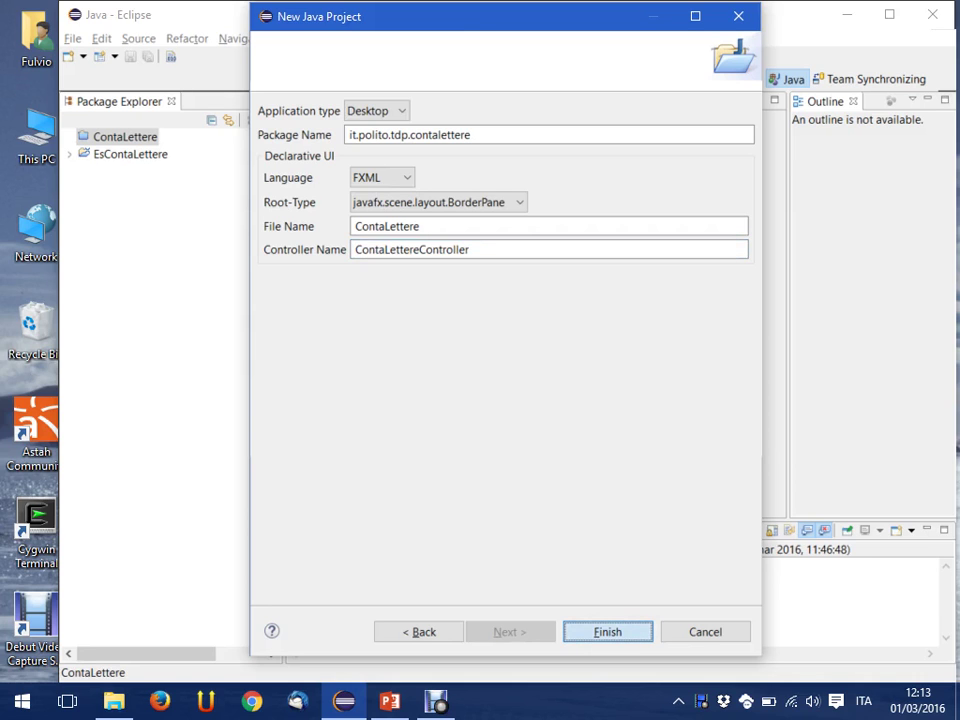
key(Return)
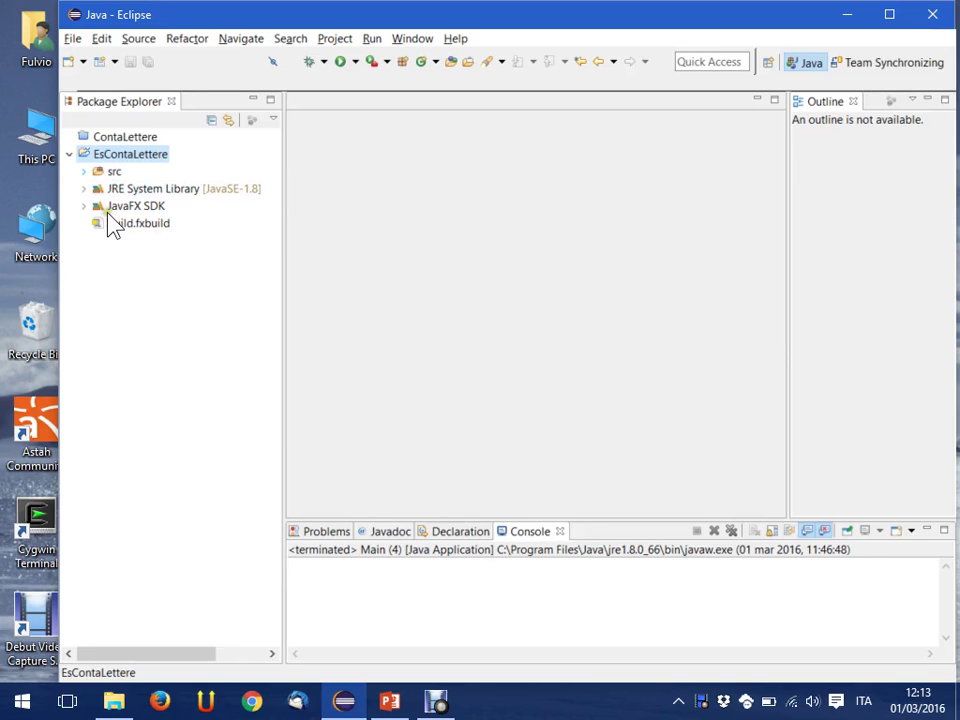
Expand the EsContaLettere project's src folder and its it.polito.tdp.contalettere package to show the generated files
click(84, 171)
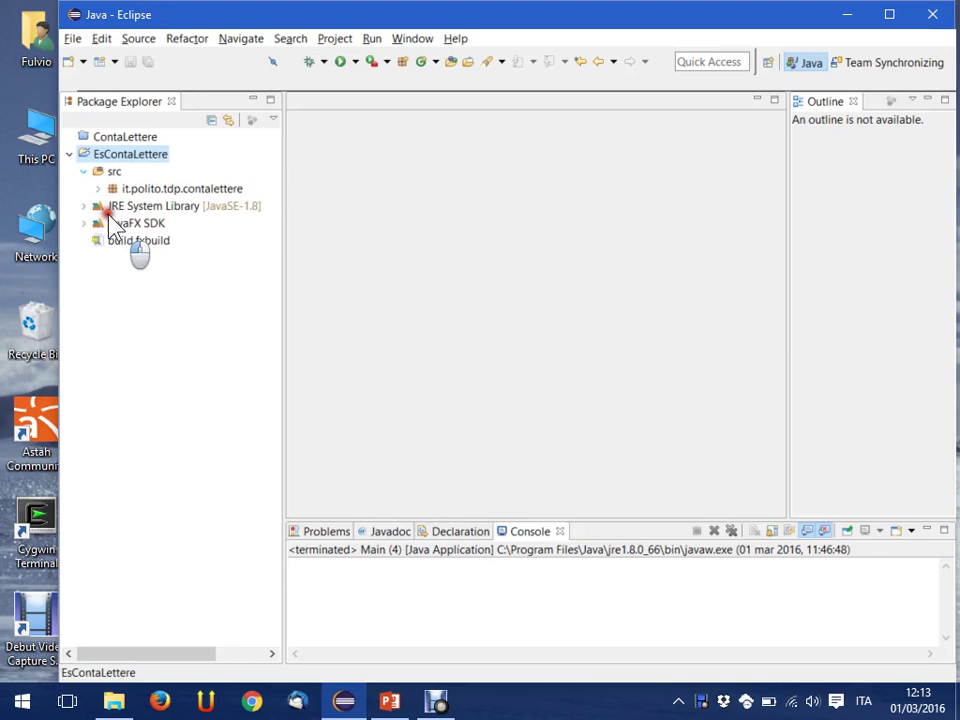
click(276, 237)
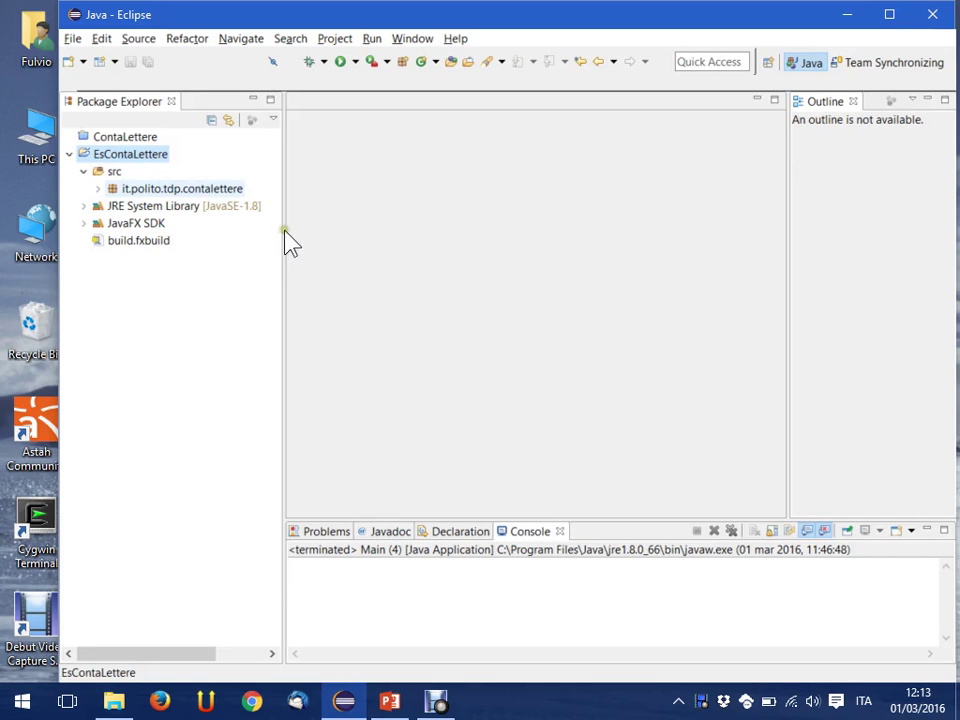
click(98, 188)
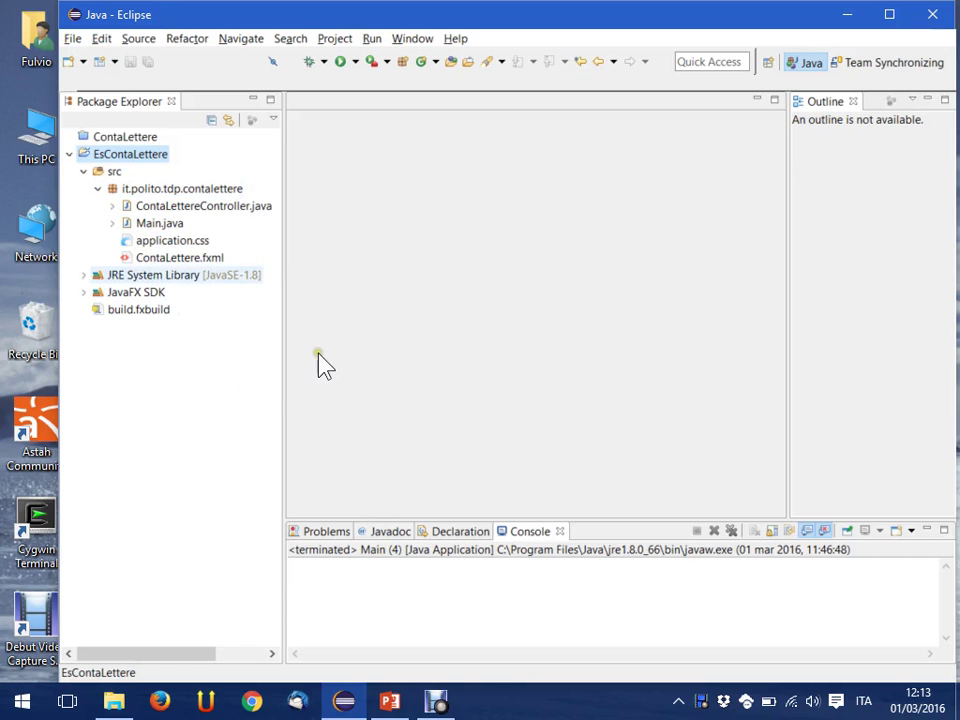
click(306, 318)
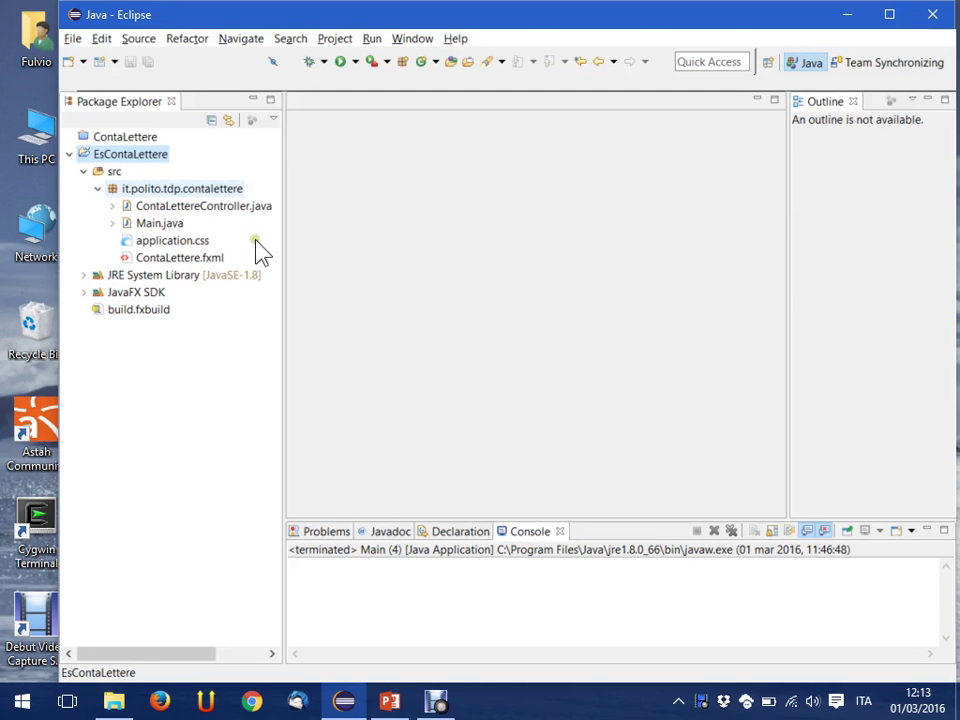
click(260, 326)
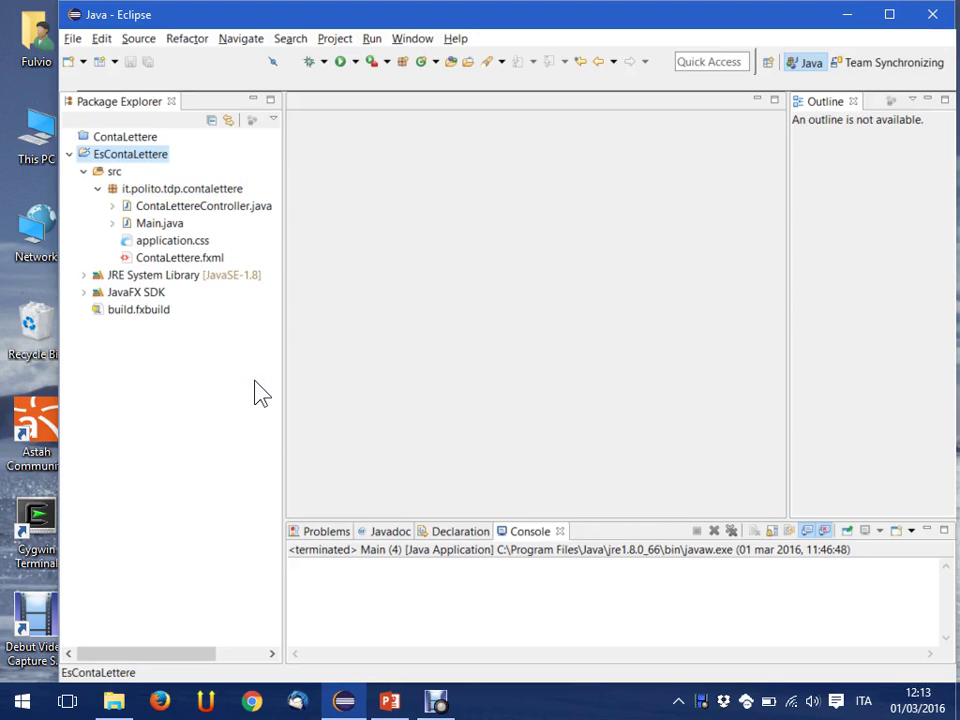
click(200, 314)
Open Main.java, go over the declaration of the Main class extending Application, and maximize the code editor
double_click(159, 224)
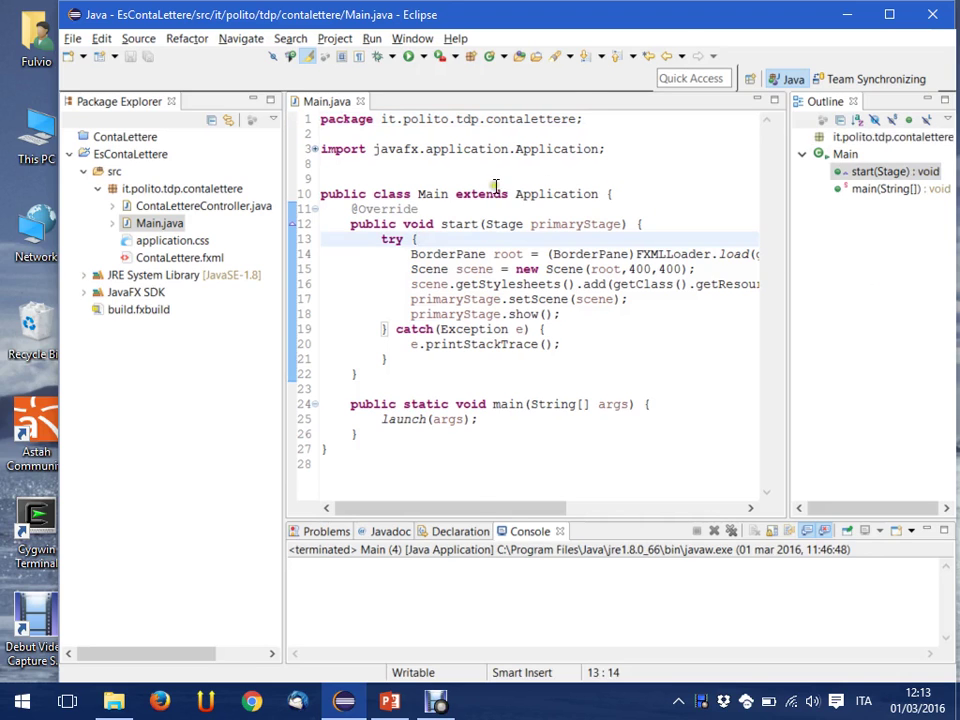
double_click(434, 194)
click(485, 194)
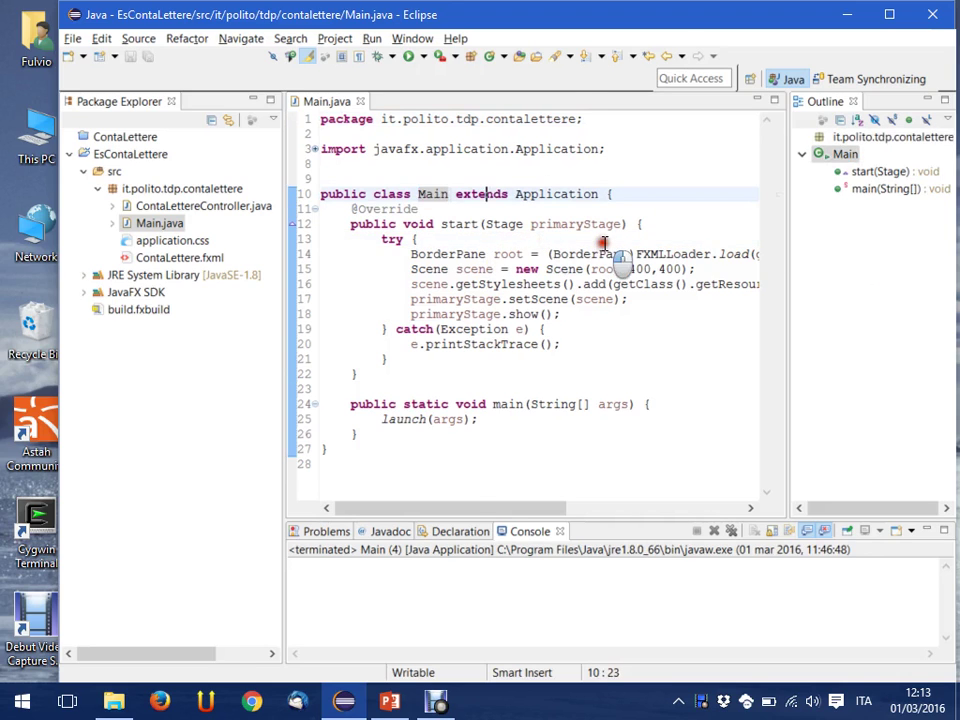
drag(485, 194, 548, 198)
click(547, 197)
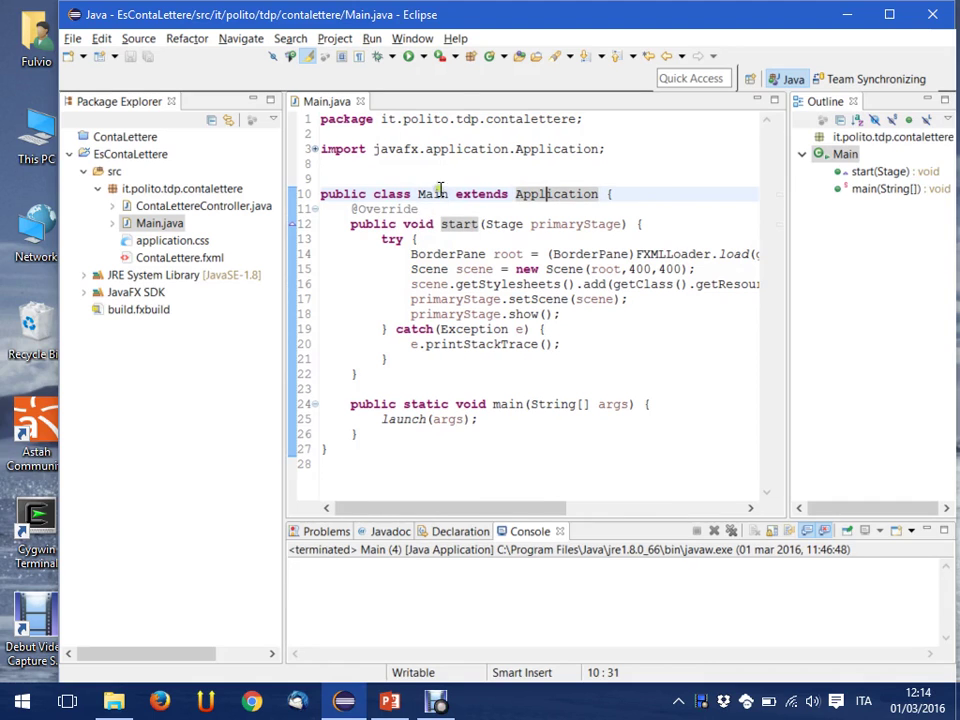
double_click(326, 100)
Open the Eclipse preferences and filter them for "font" to reach the Colors and Fonts settings
click(412, 38)
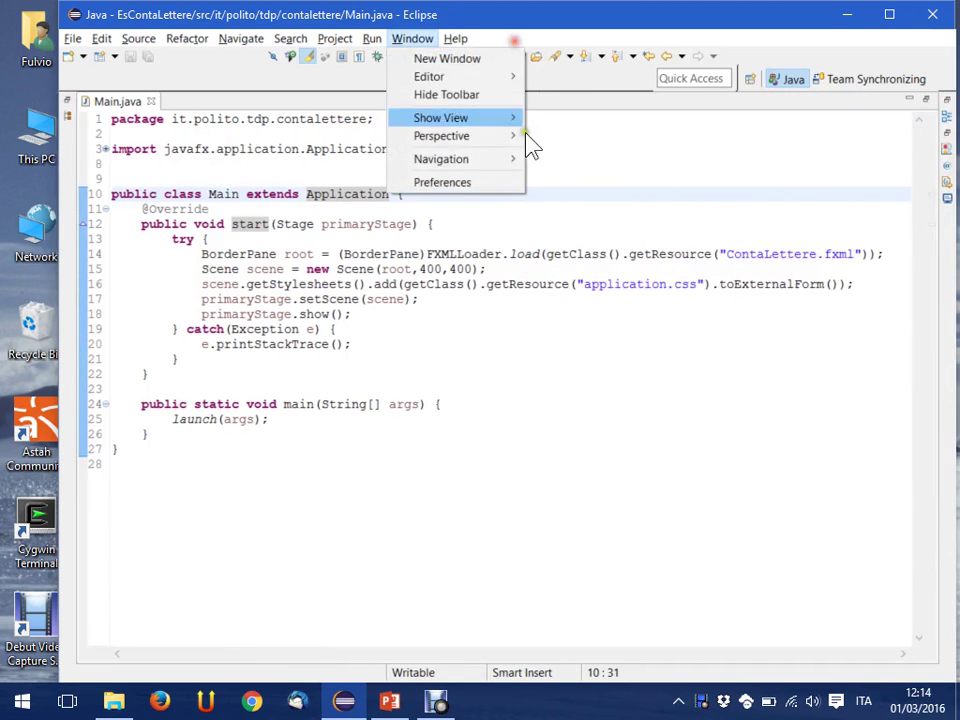
click(442, 180)
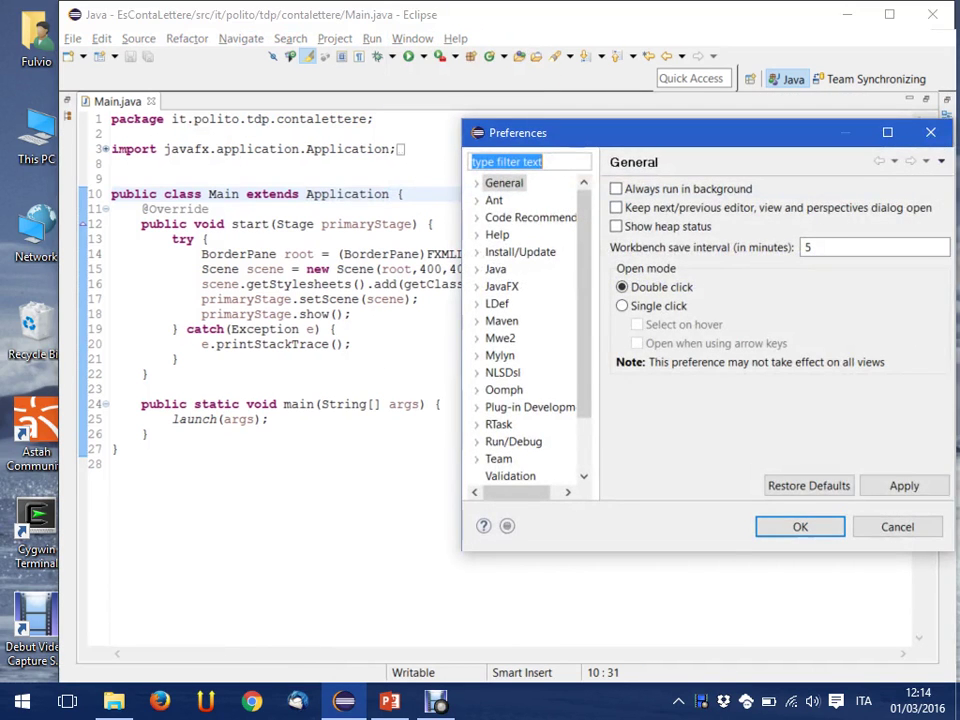
text(ed)
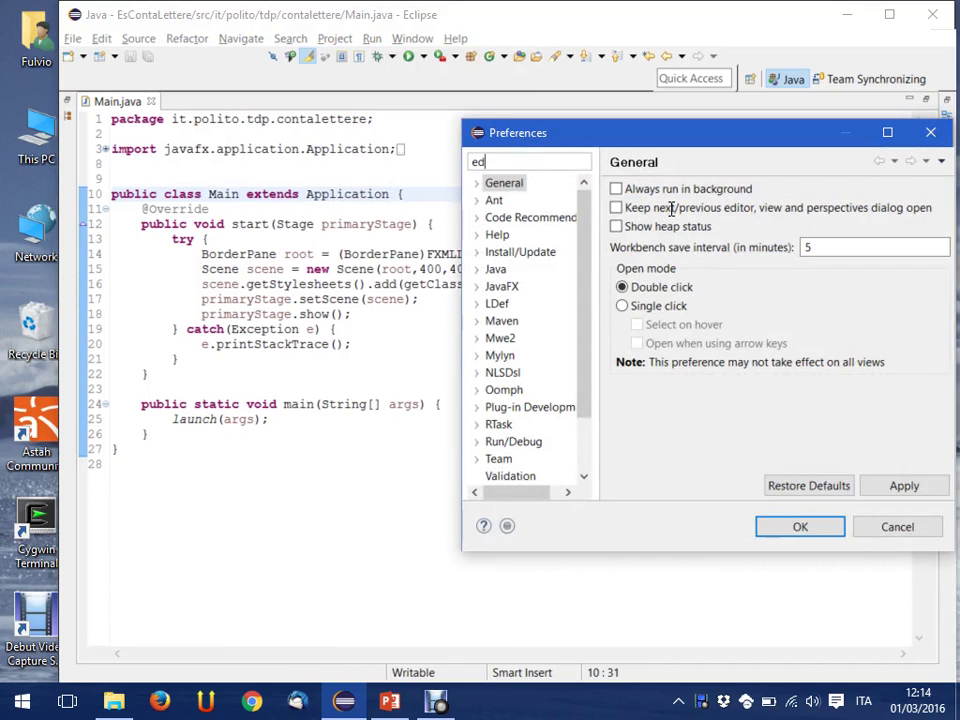
text(itor)
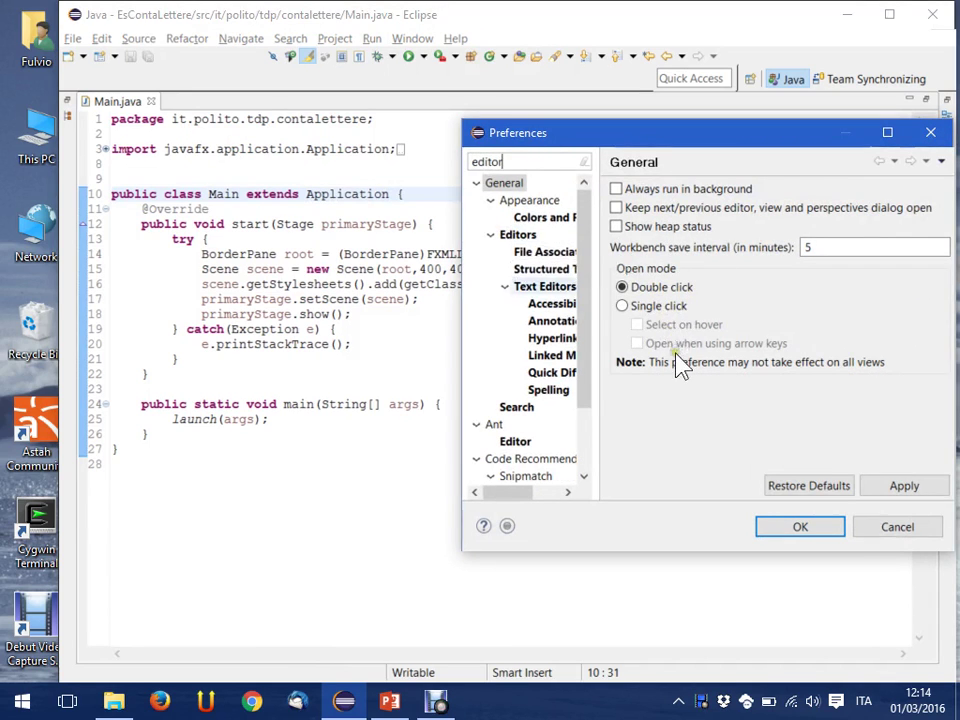
key(ctrl+a)
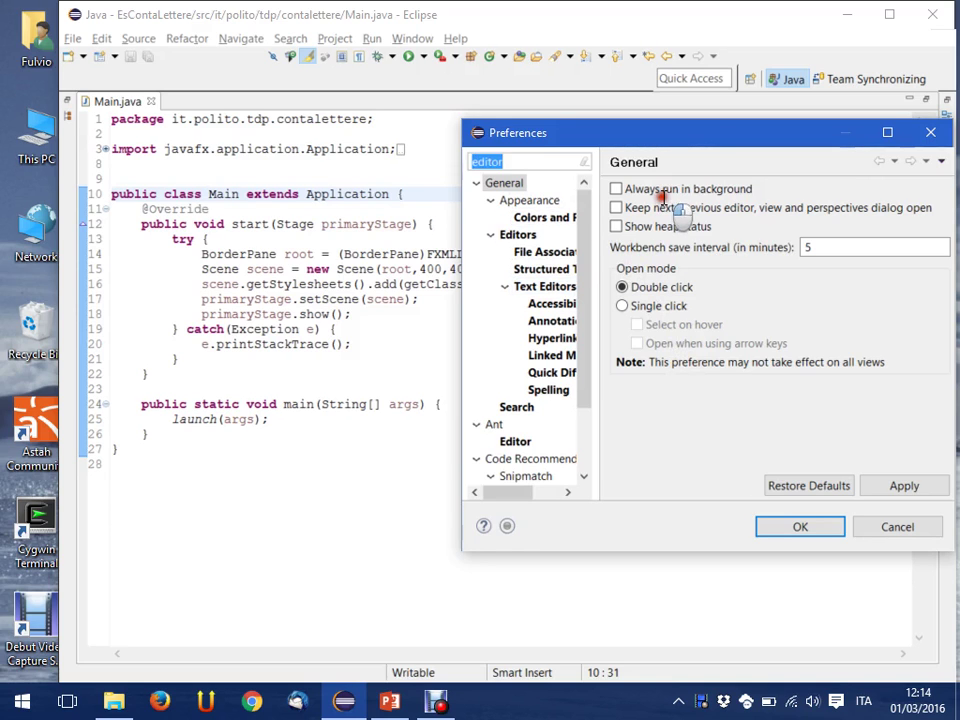
text(fo)
key(BackSpace)
text(nt)
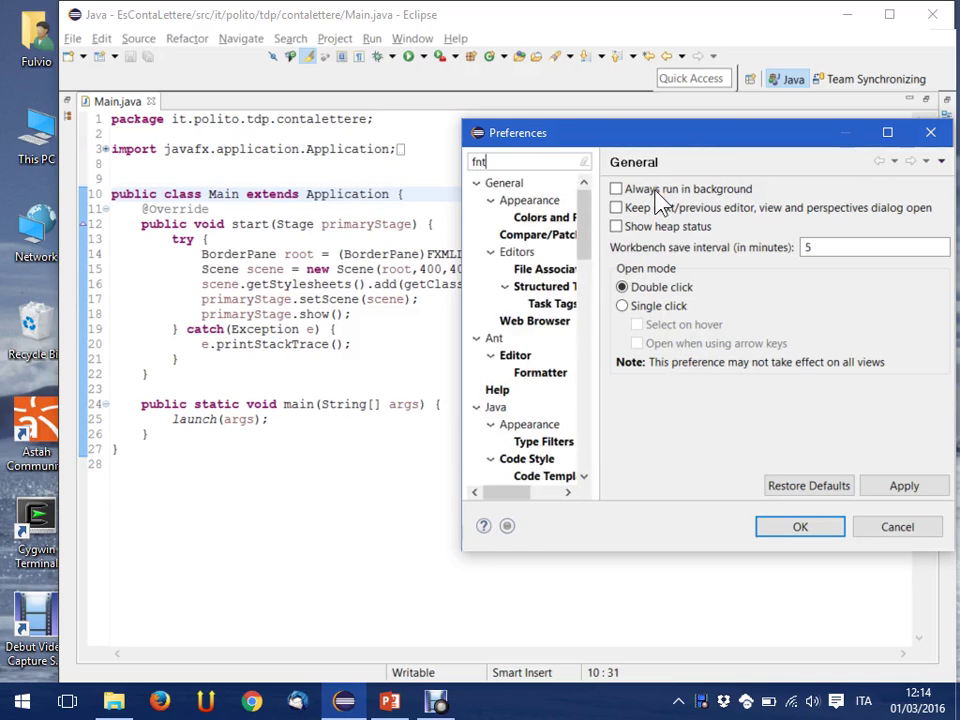
text(ont)
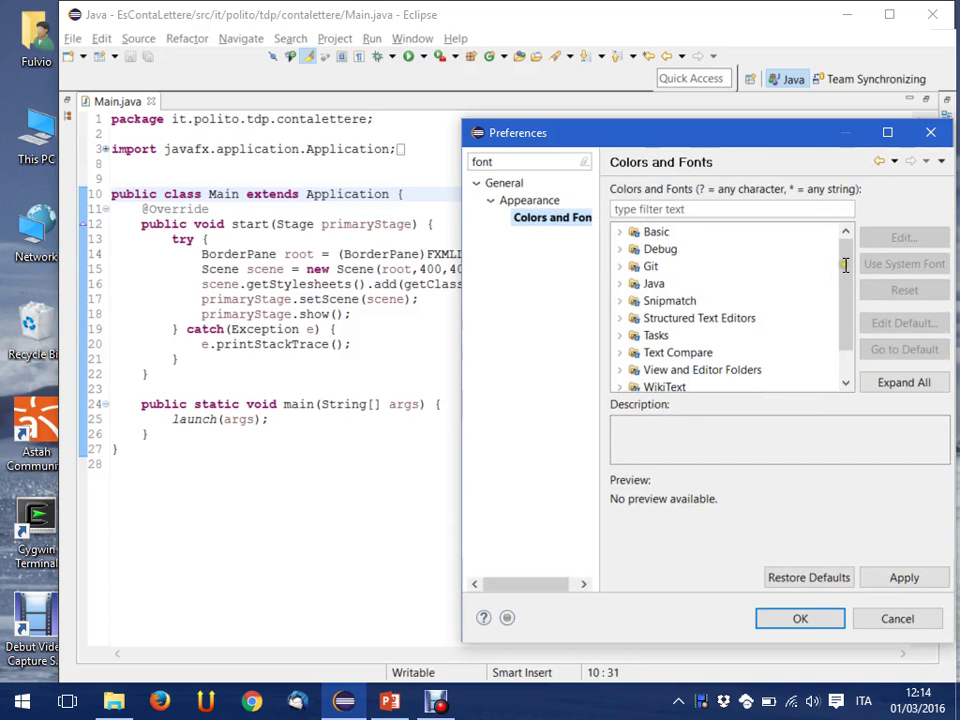
Select Text Font in the Basic category of the Colors and Fonts settings, and move the dialog toward the middle of the window
double_click(776, 286)
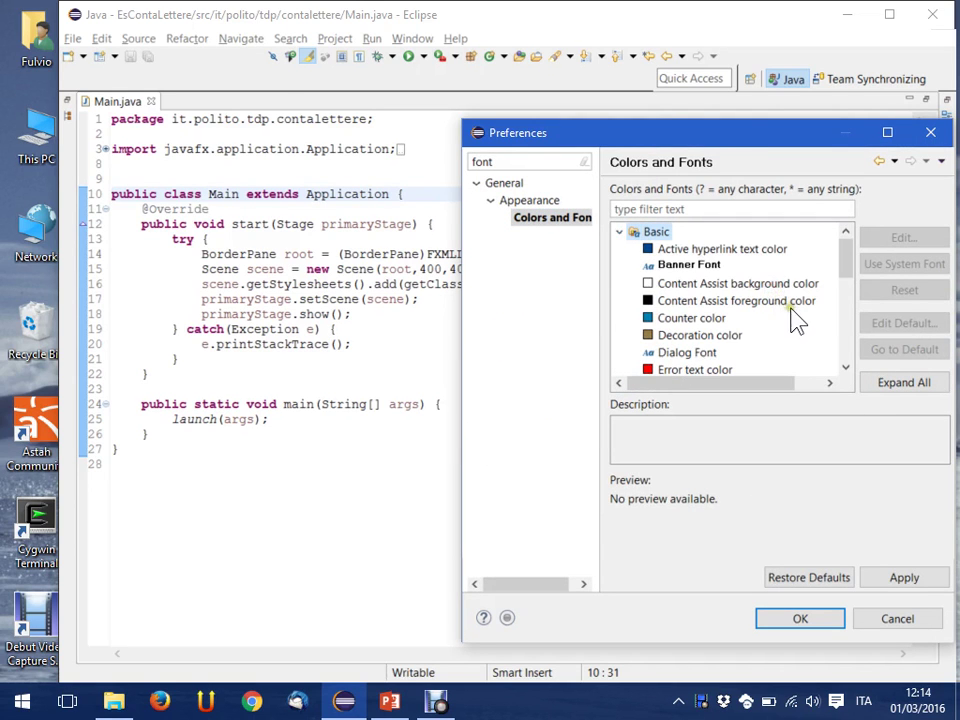
scroll(742, 314, down, 2)
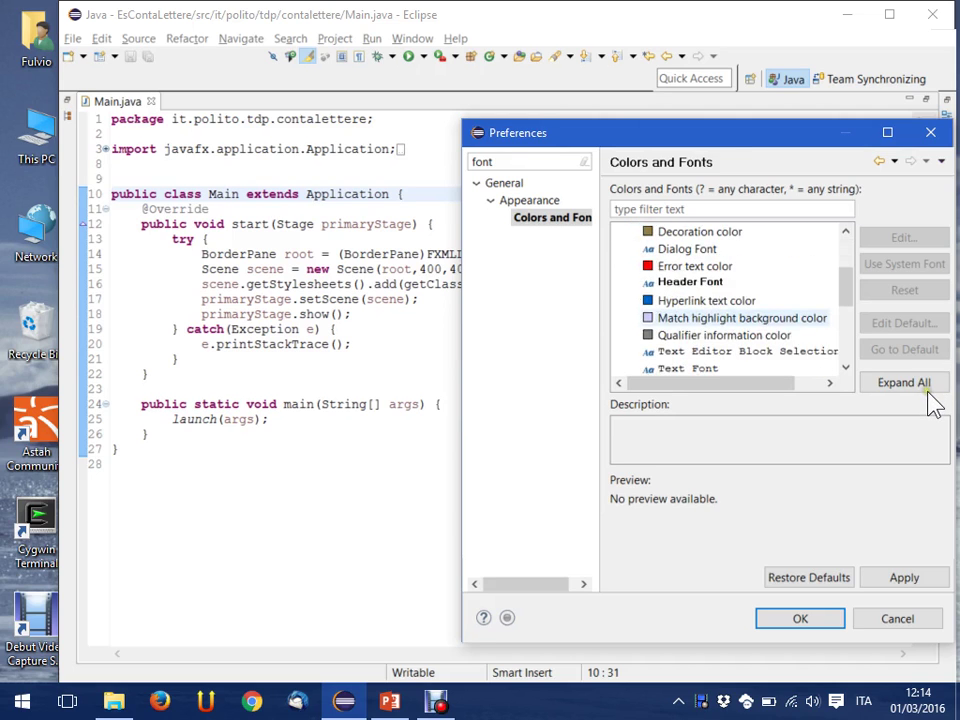
scroll(922, 394, down, 1)
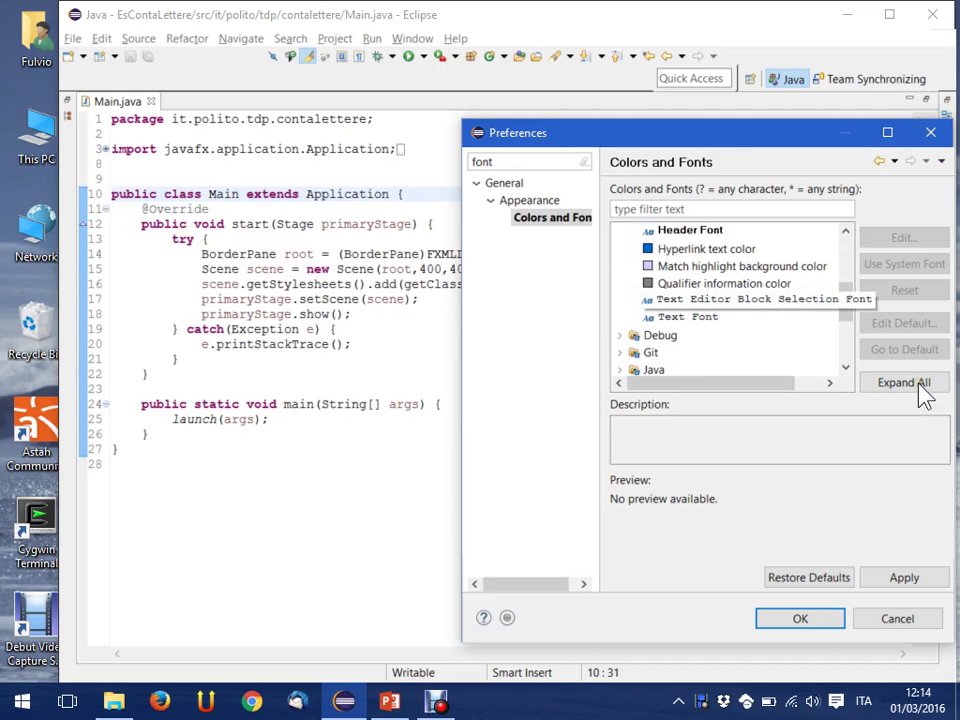
click(702, 317)
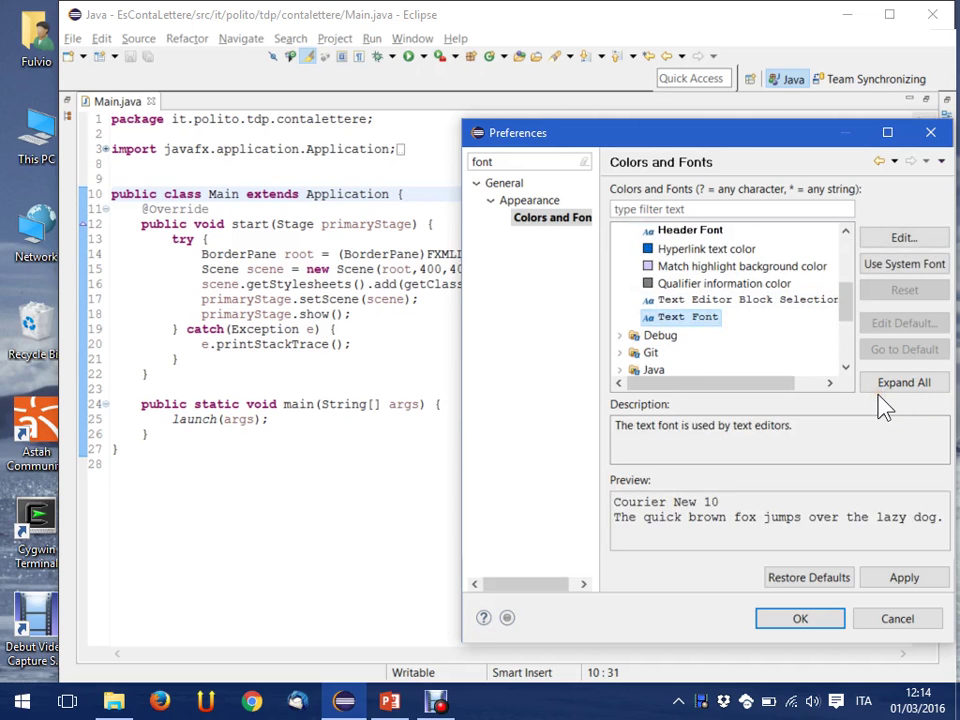
drag(789, 140, 538, 140)
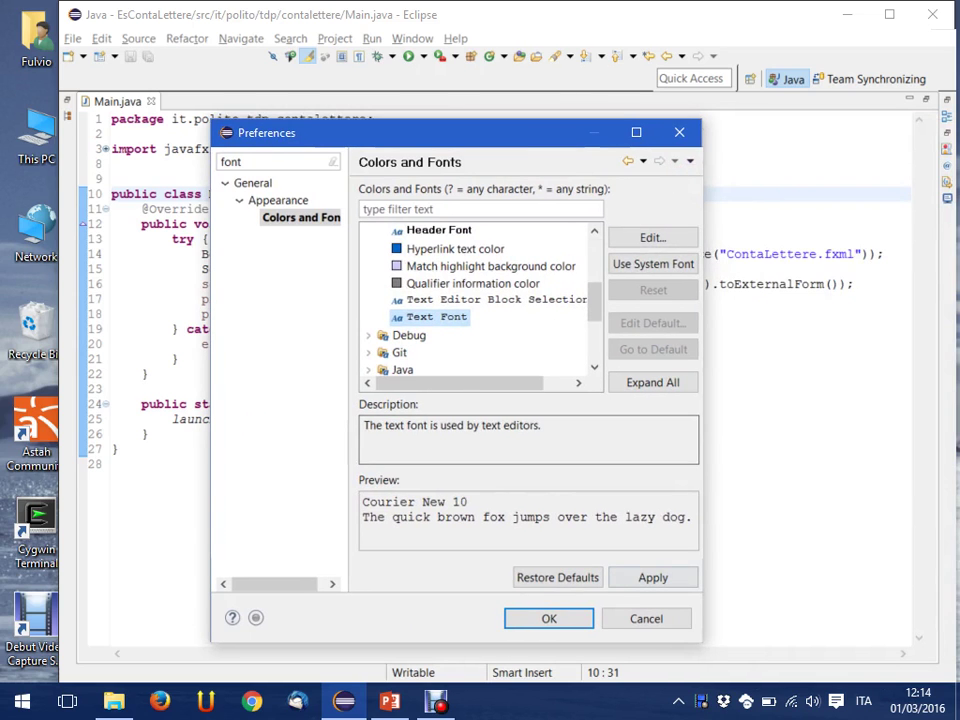